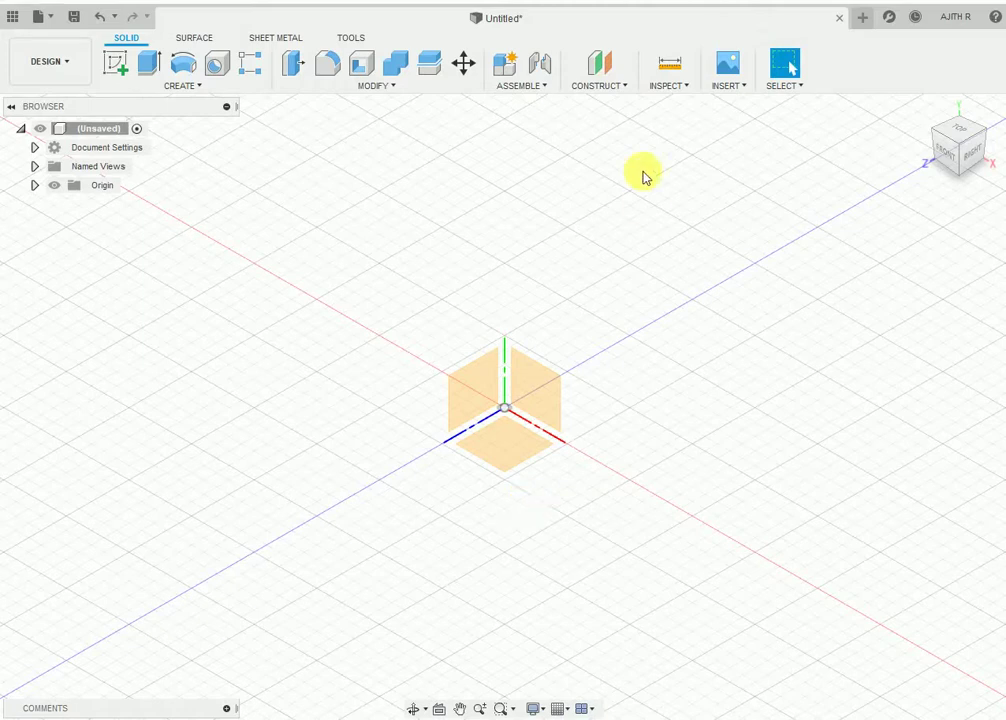
- Start a new canvas and load FRONT AUDI.JPG from the computer as its image
click(732, 86)
mouse_move(737, 142)
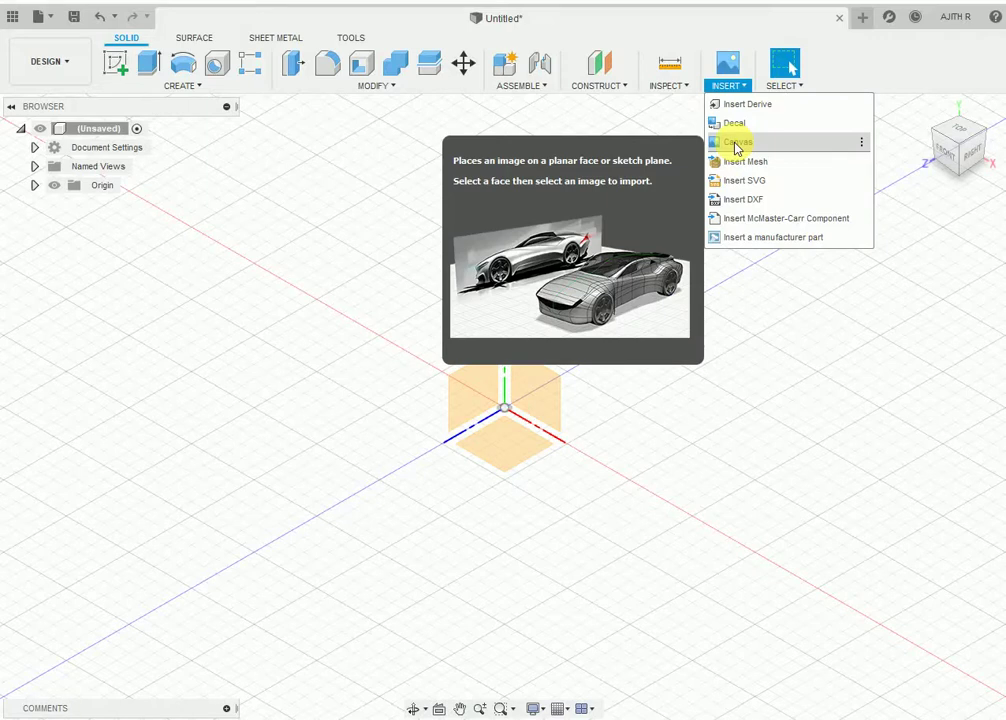
click(736, 148)
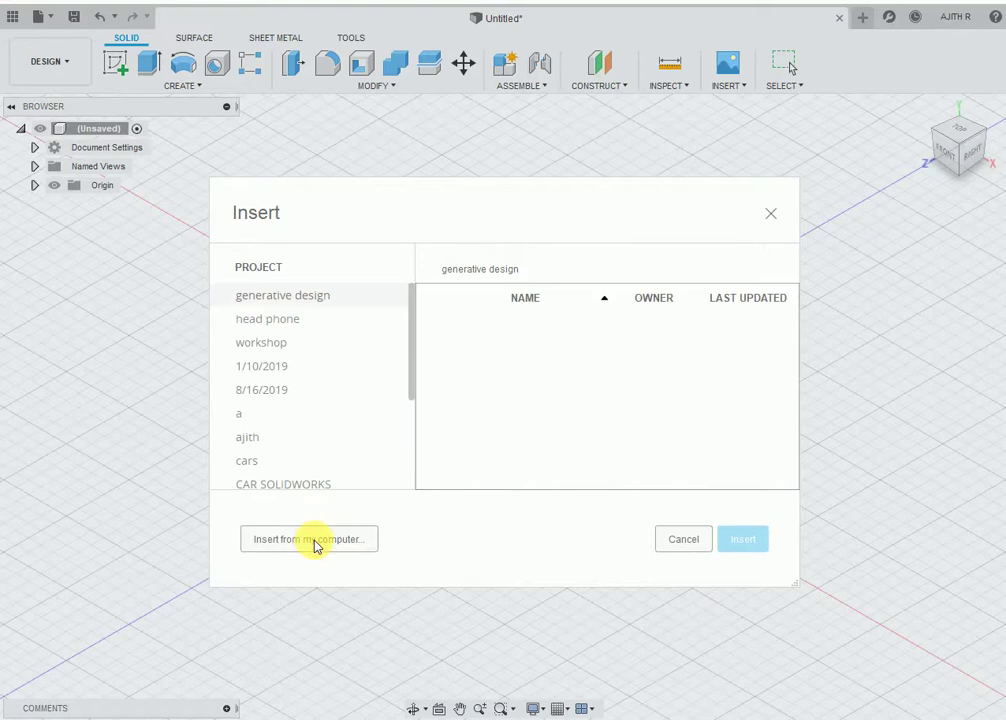
click(313, 541)
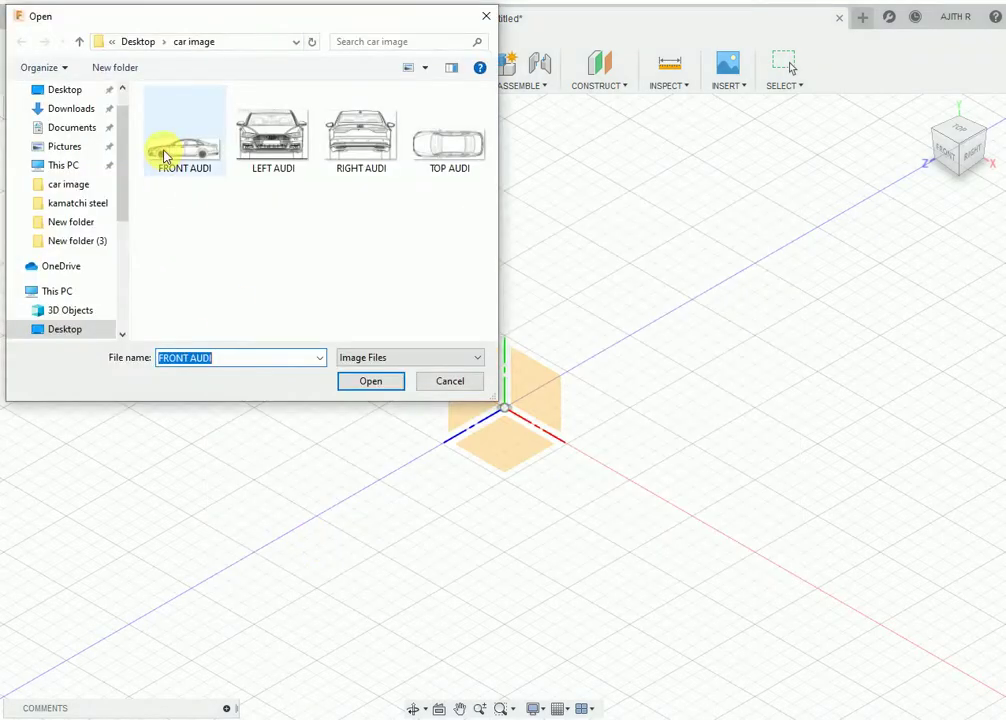
click(165, 155)
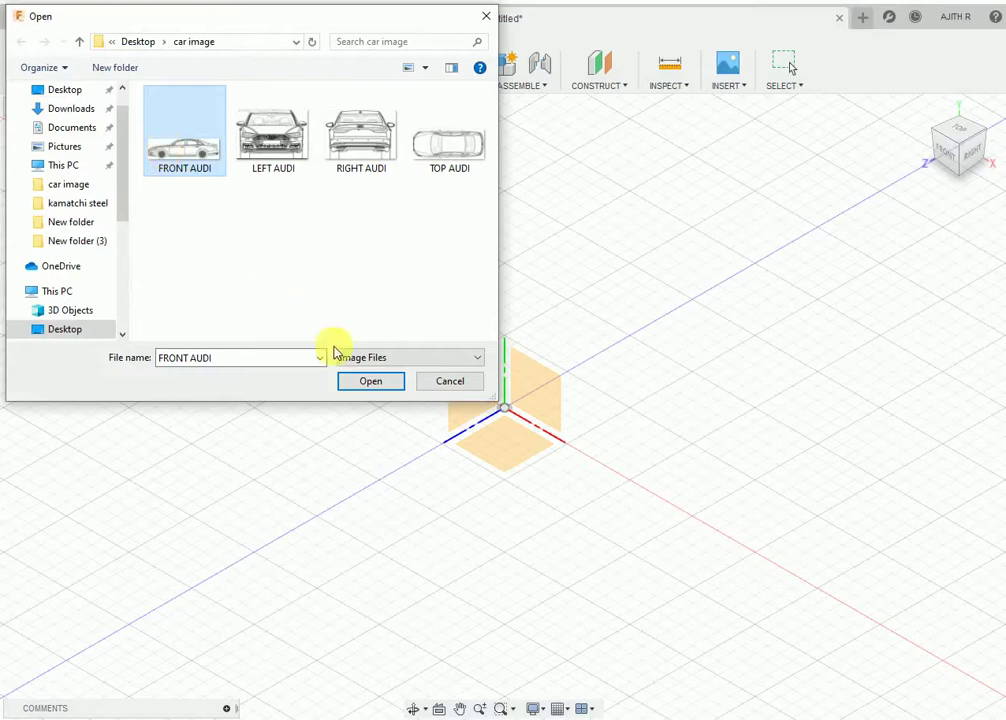
click(360, 388)
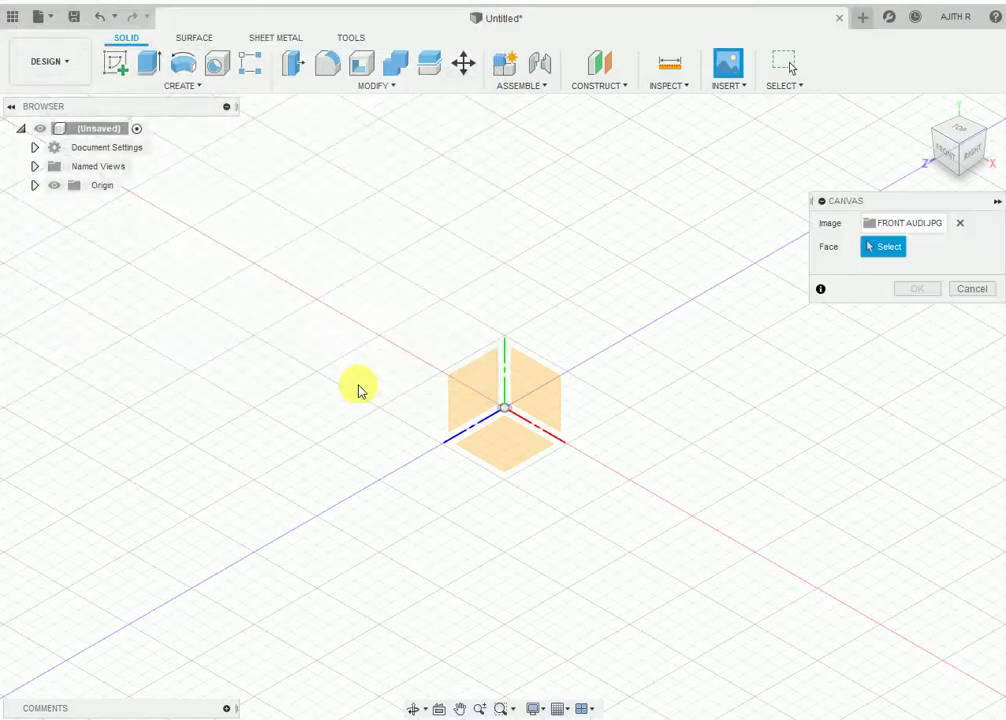
- Place the FRONT AUDI canvas on the XY plane and view it zoomed in from the front
click(552, 398)
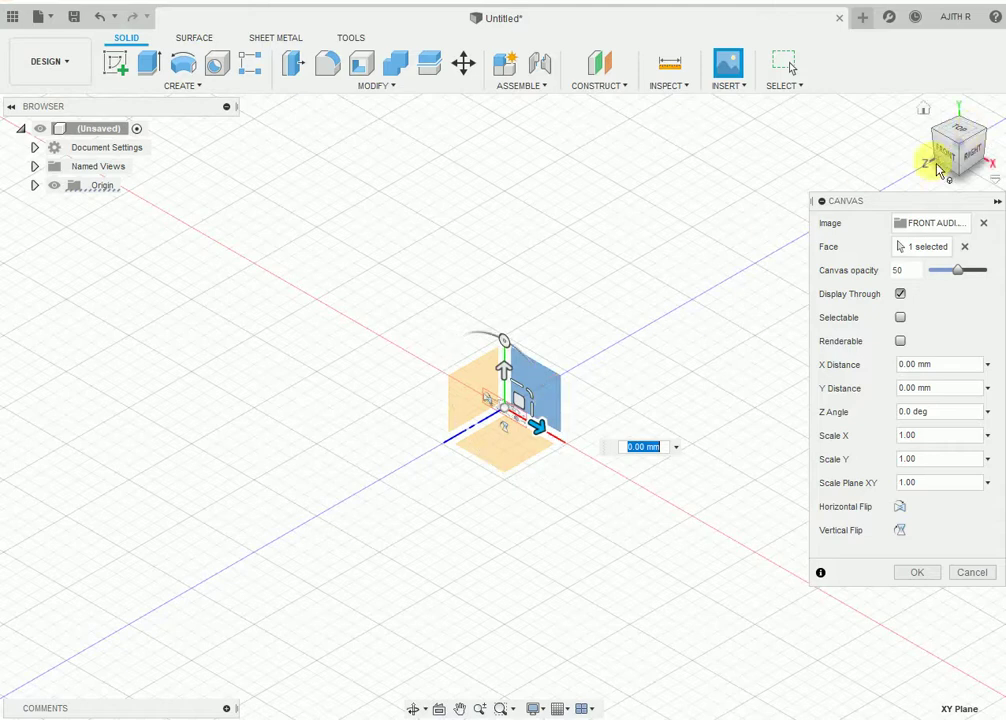
click(948, 163)
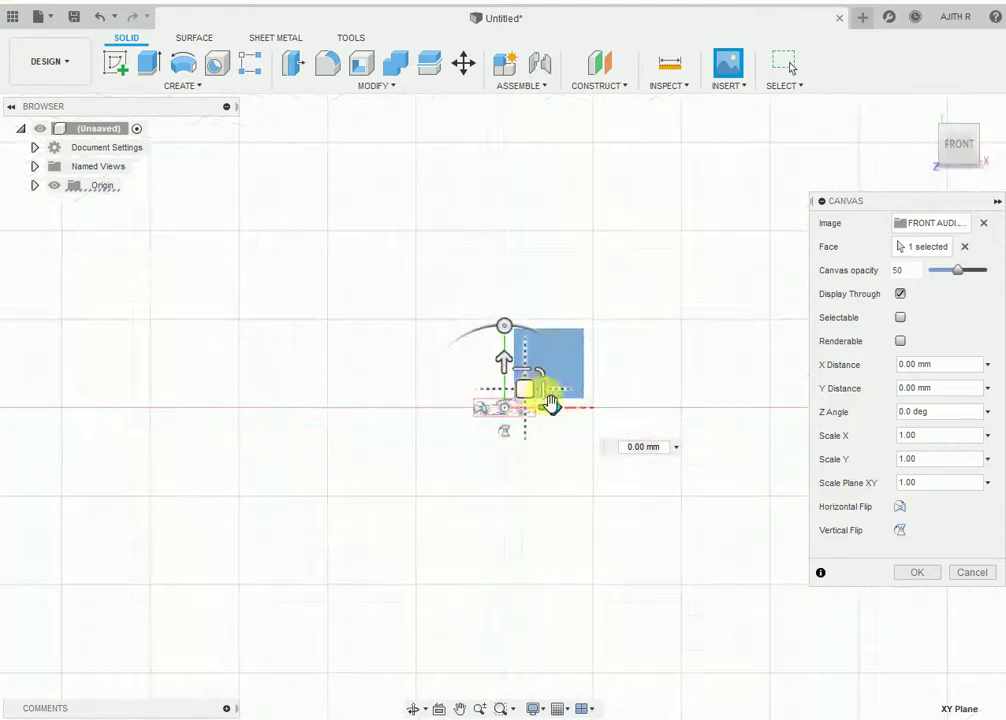
scroll(495, 425, up, 5)
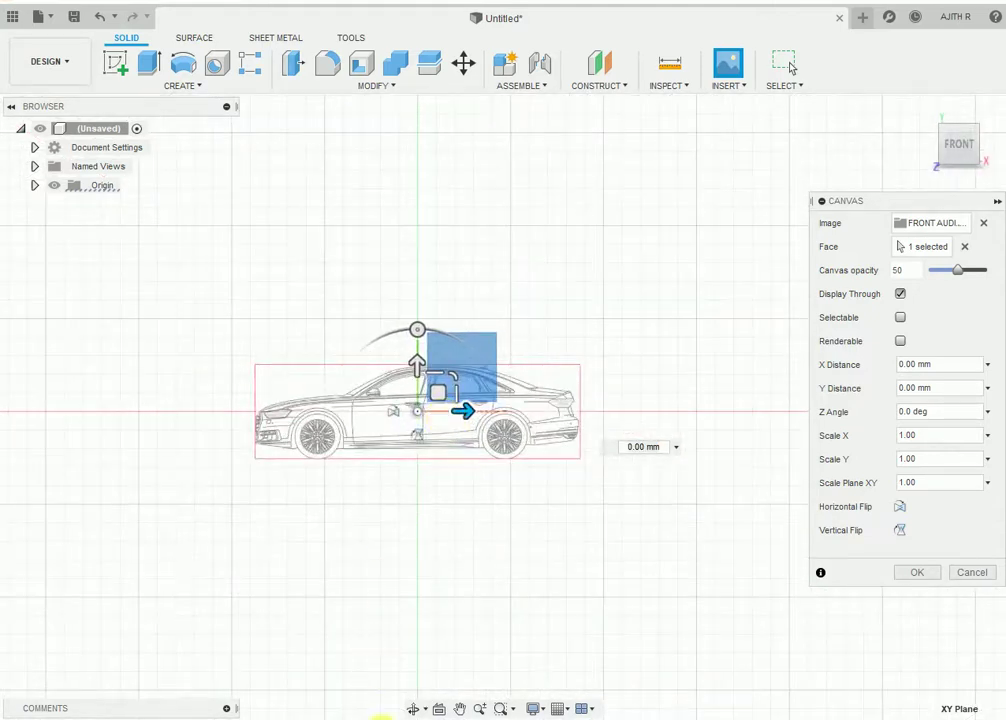
- Drag the canvas X, Y and move handles to line the car up with the origin, stretching Scale X to 1.396
click(465, 412)
drag(472, 417, 627, 427)
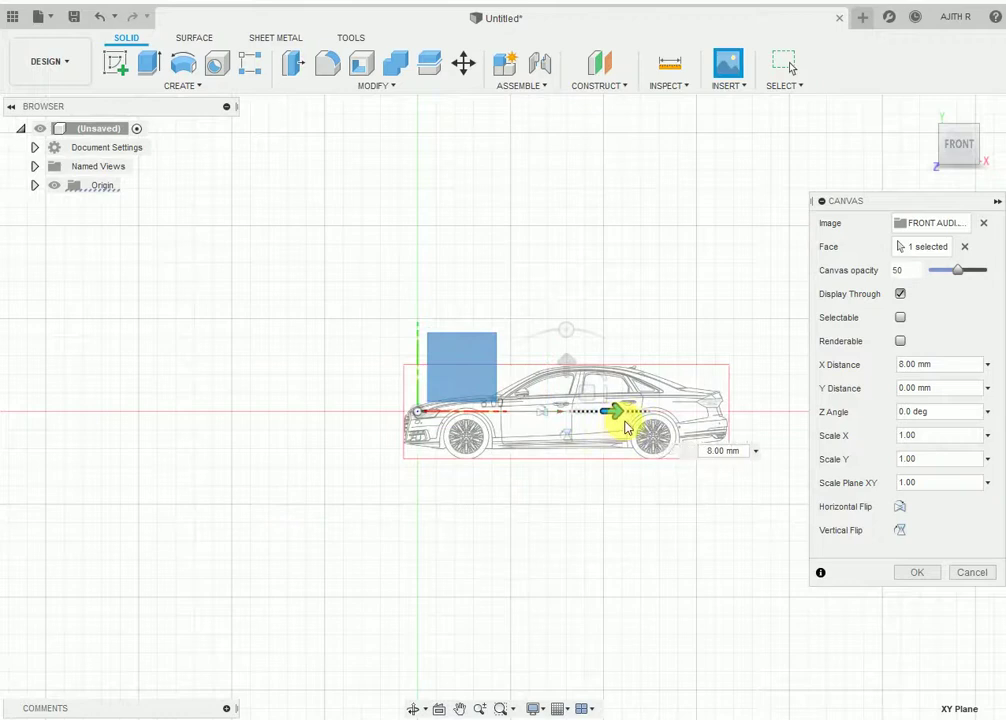
drag(627, 427, 622, 432)
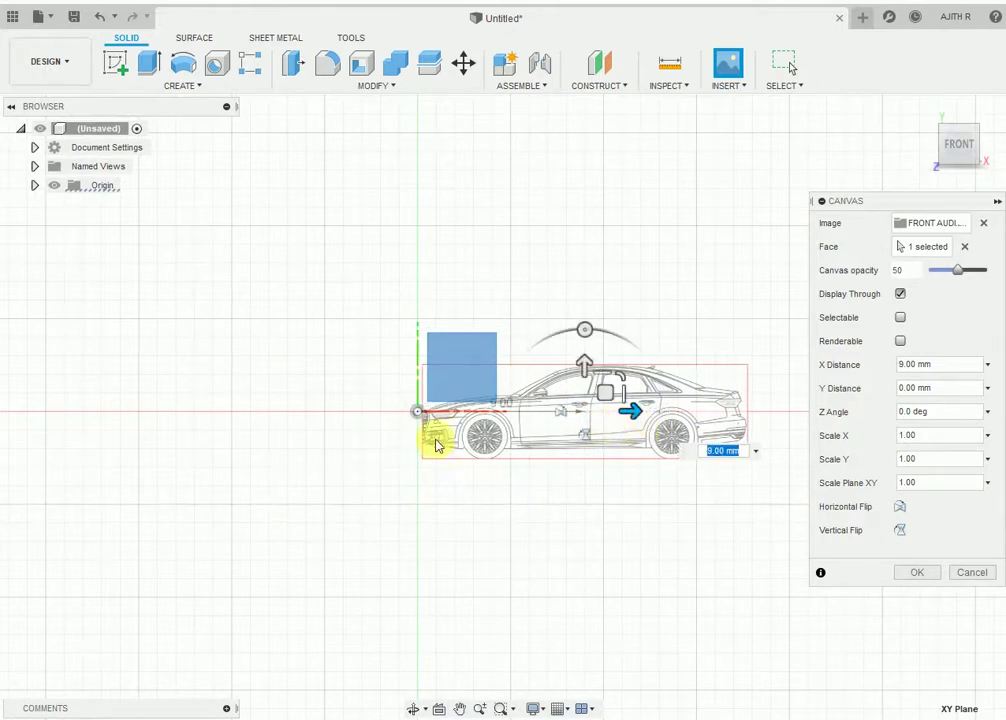
drag(592, 375, 587, 311)
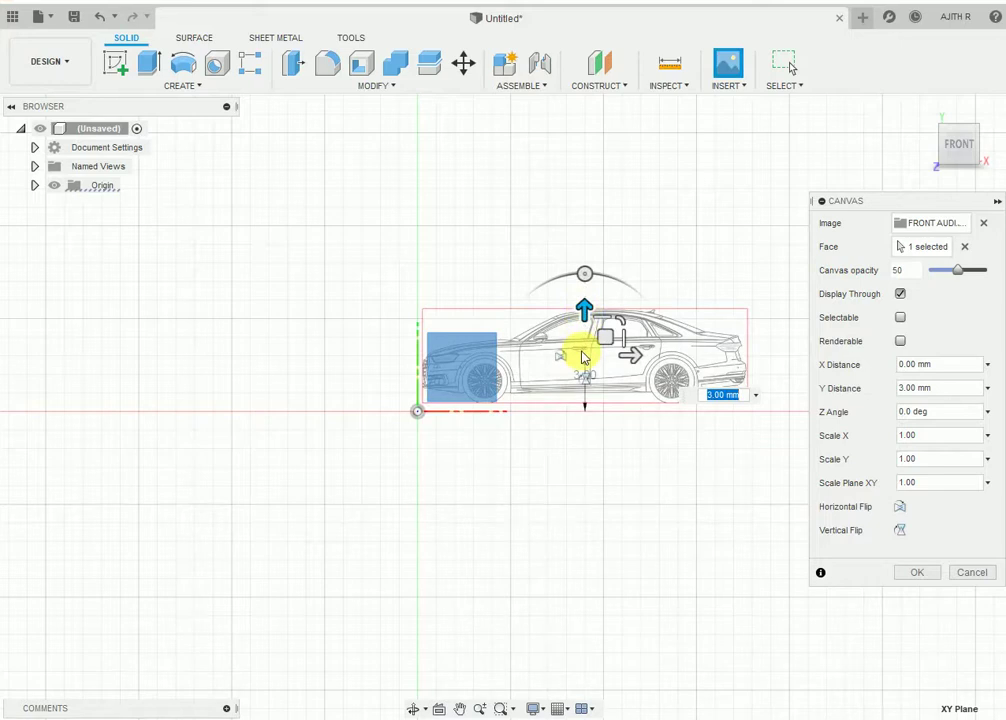
click(608, 340)
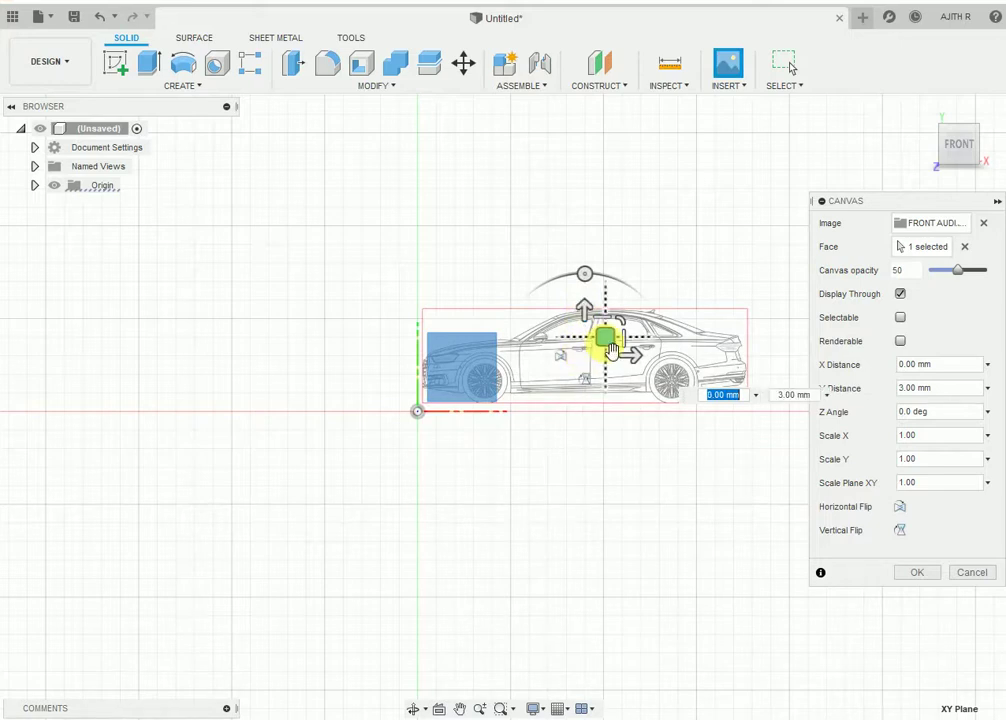
mouse_move(610, 345)
mouse_down()
mouse_move(699, 229)
mouse_move(690, 280)
mouse_move(607, 361)
mouse_up()
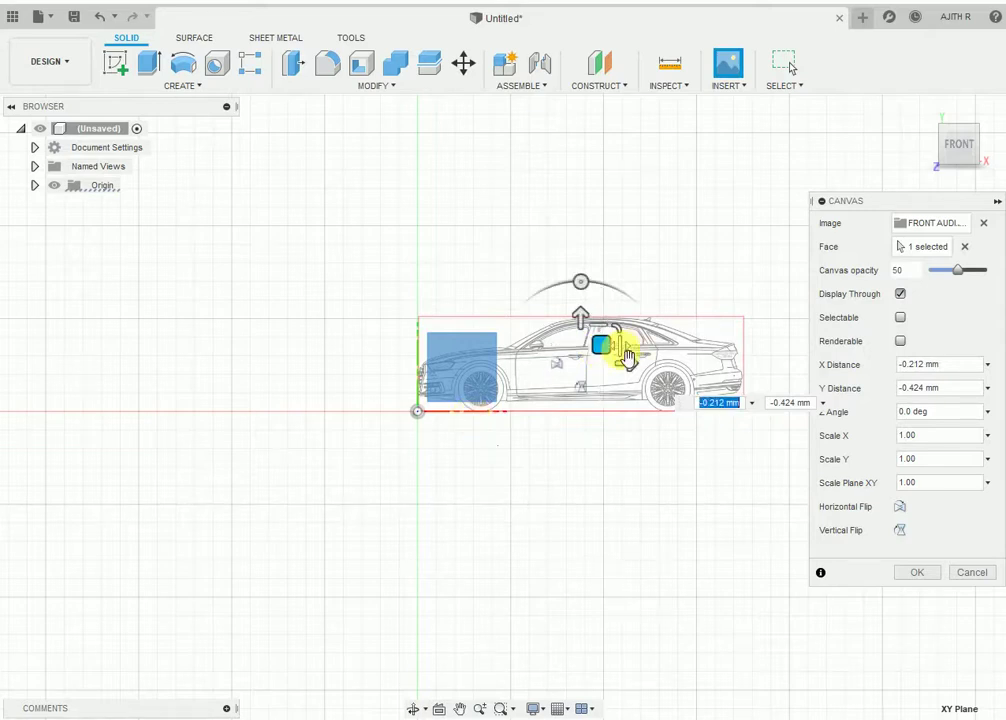
mouse_move(627, 357)
mouse_down()
mouse_move(644, 361)
mouse_move(624, 366)
mouse_move(650, 370)
mouse_up()
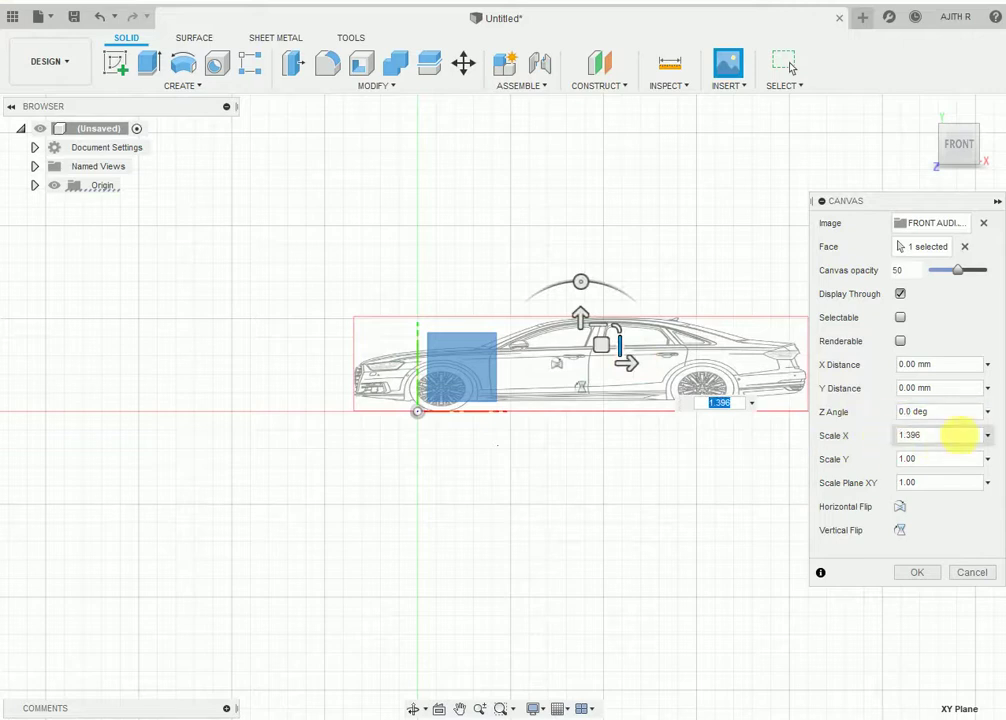
- Try the Scale Y, move and uniform scale handles, ending at scale 1.00 with 0.00 mm offsets
click(906, 457)
mouse_move(609, 333)
mouse_down()
mouse_move(602, 287)
mouse_move(613, 326)
mouse_move(602, 294)
mouse_move(613, 315)
mouse_up()
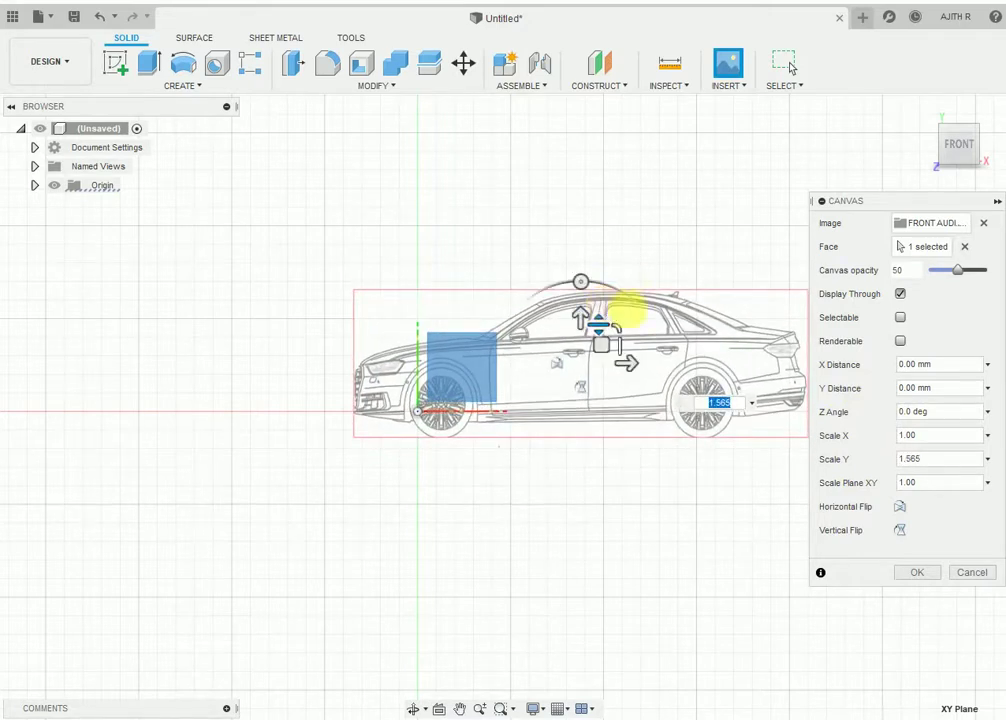
mouse_move(609, 347)
mouse_down()
mouse_move(680, 310)
mouse_move(675, 323)
mouse_up()
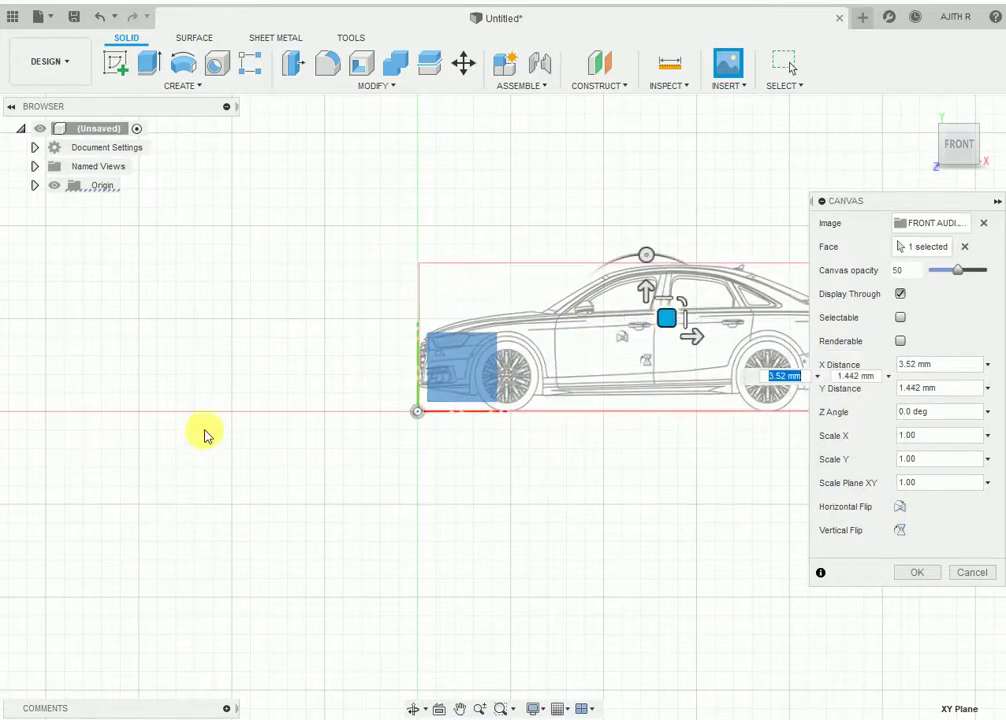
middle_drag(210, 430, 156, 436)
drag(590, 370, 572, 367)
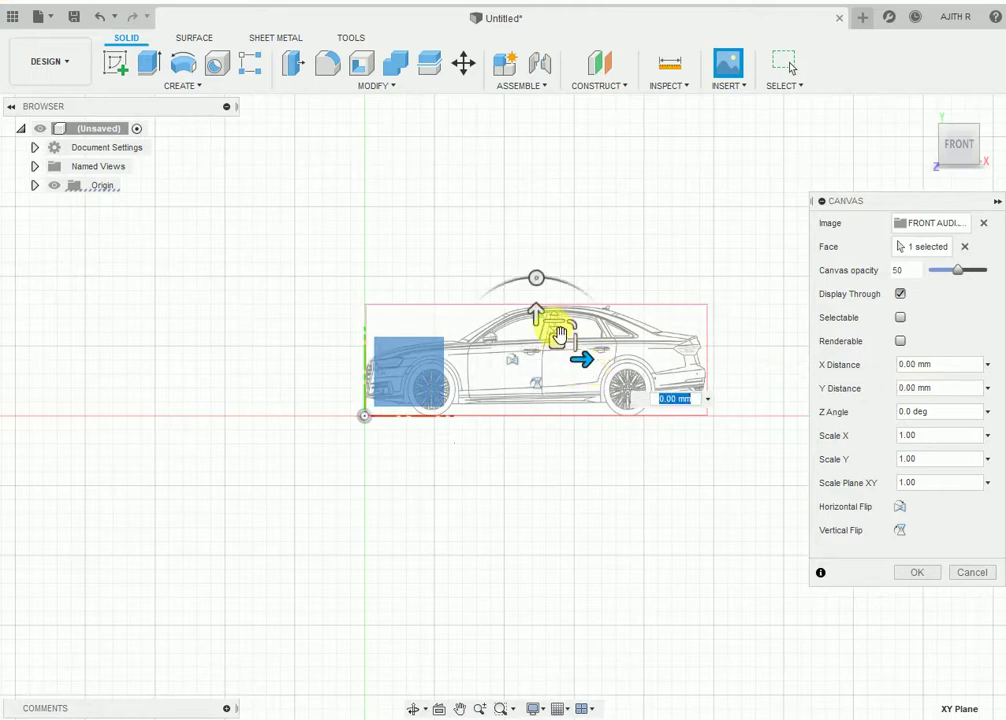
click(578, 332)
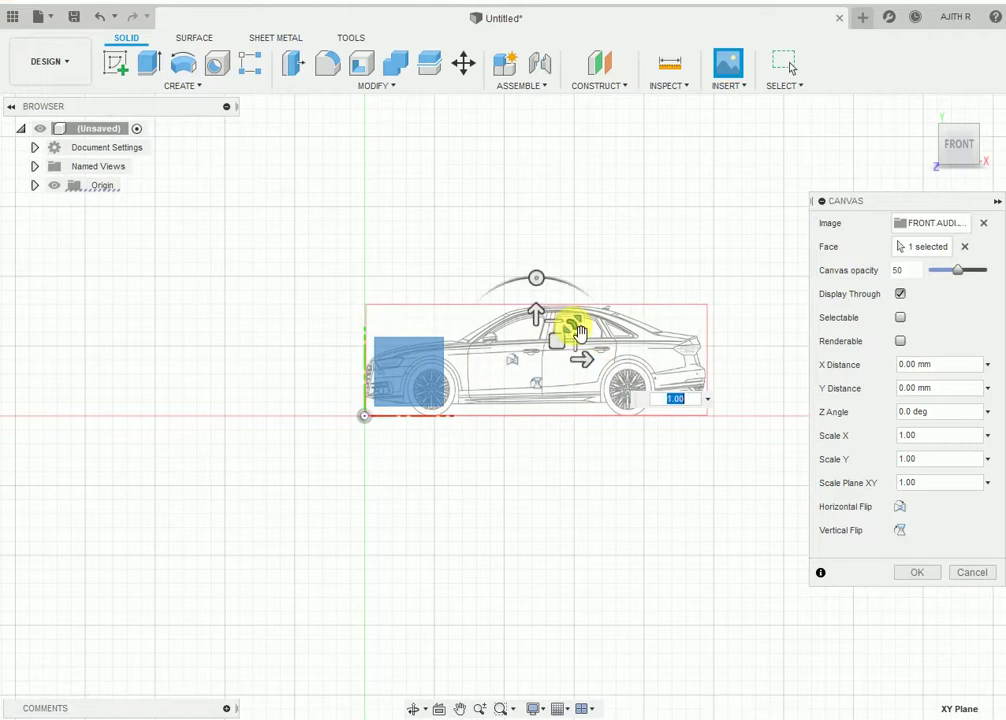
drag(580, 332, 580, 333)
mouse_move(580, 332)
mouse_down()
mouse_move(582, 346)
mouse_move(580, 331)
mouse_up()
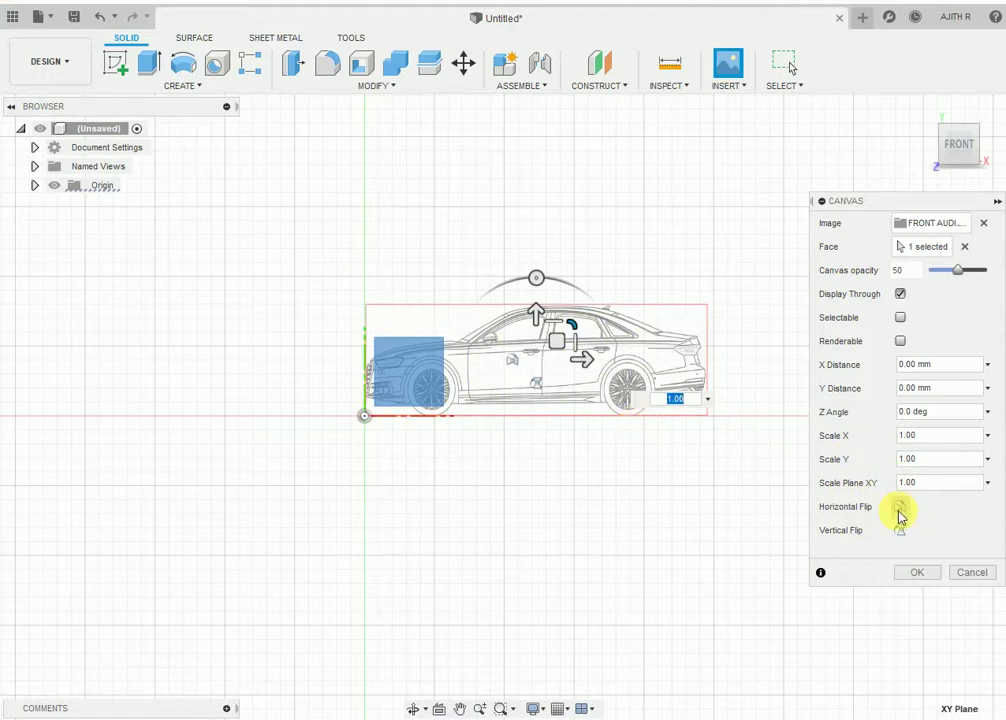
- Toggle the horizontal and vertical flip options, leaving the car image mirrored and upside down
click(900, 508)
click(903, 533)
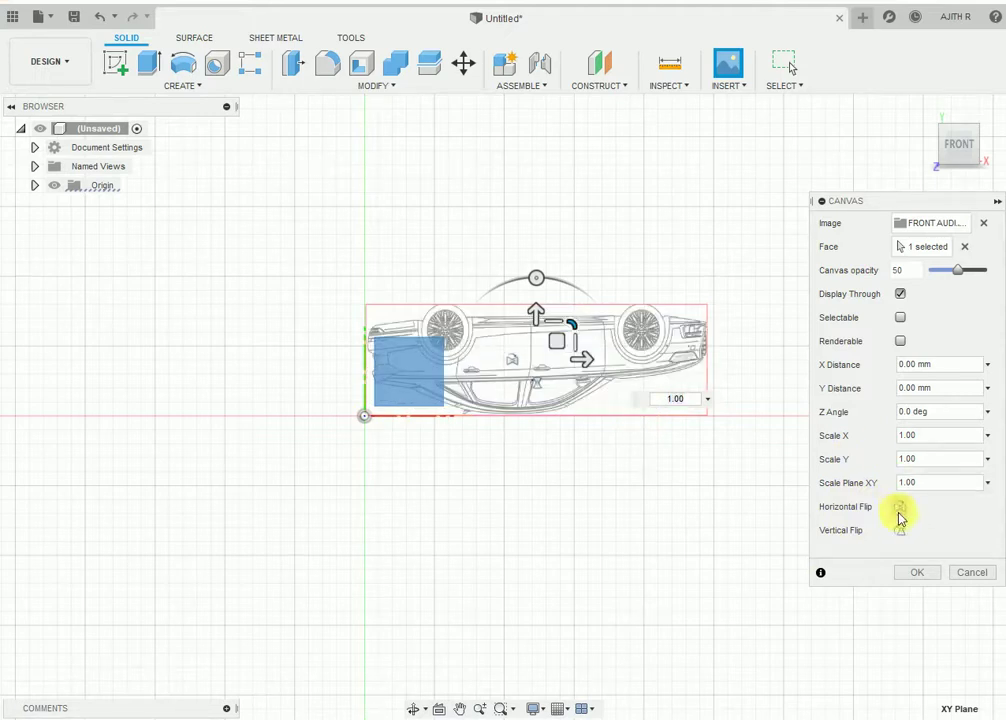
click(899, 510)
click(898, 530)
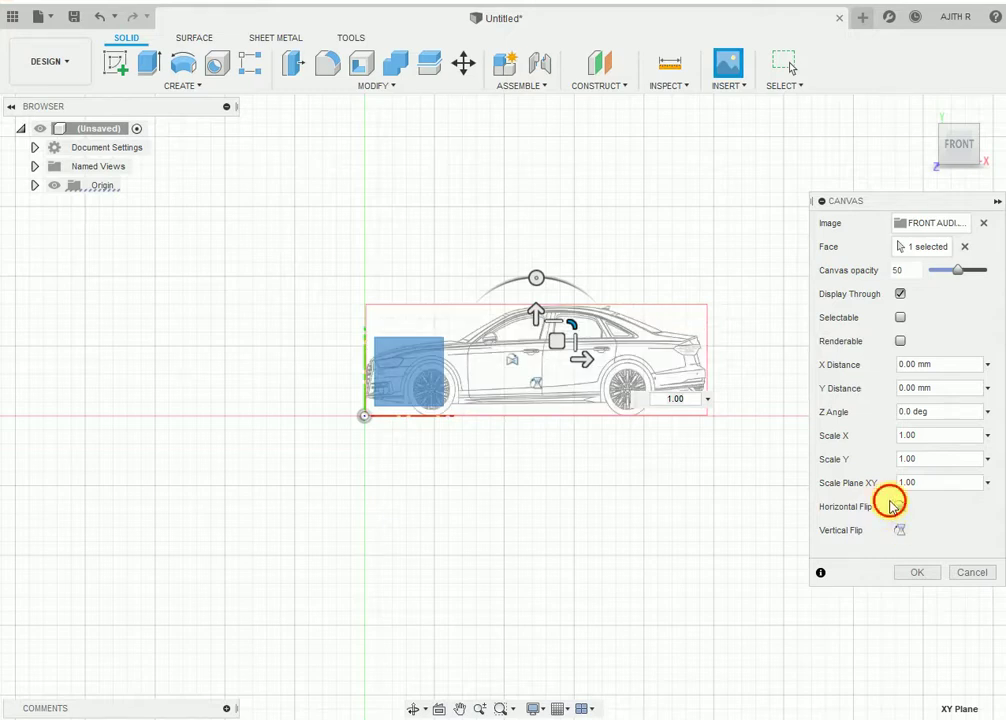
click(901, 508)
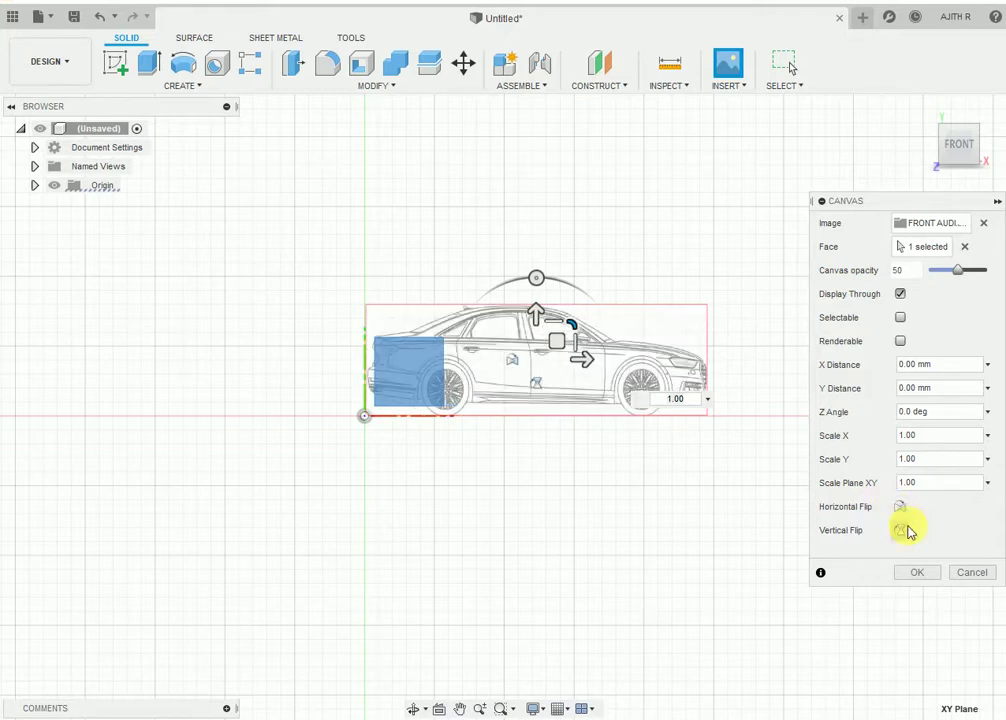
click(905, 530)
click(899, 510)
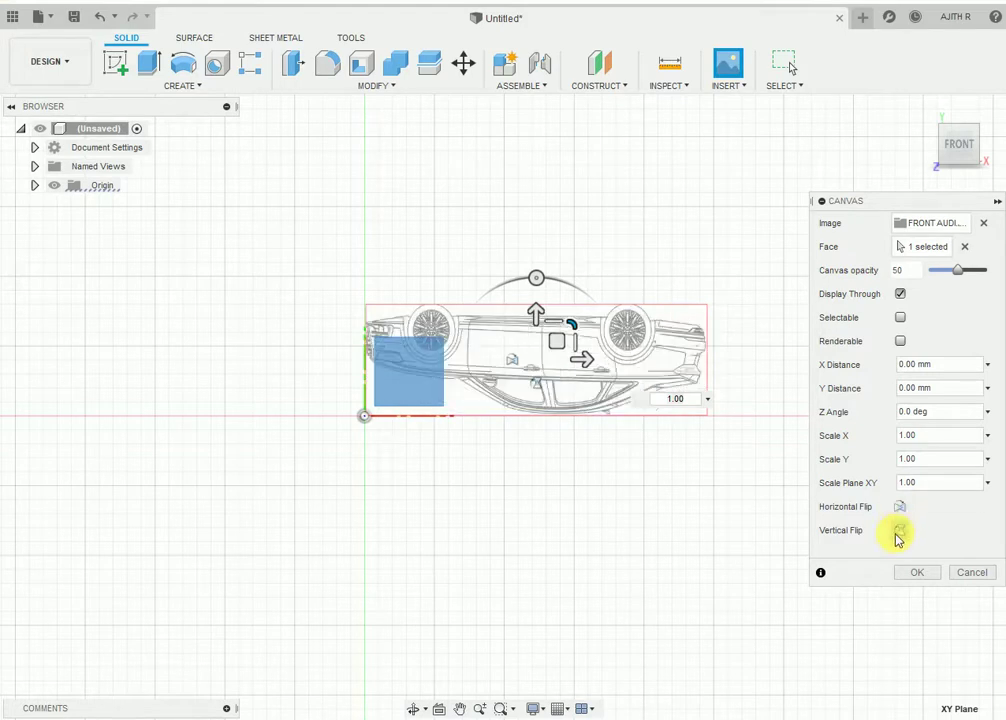
click(897, 532)
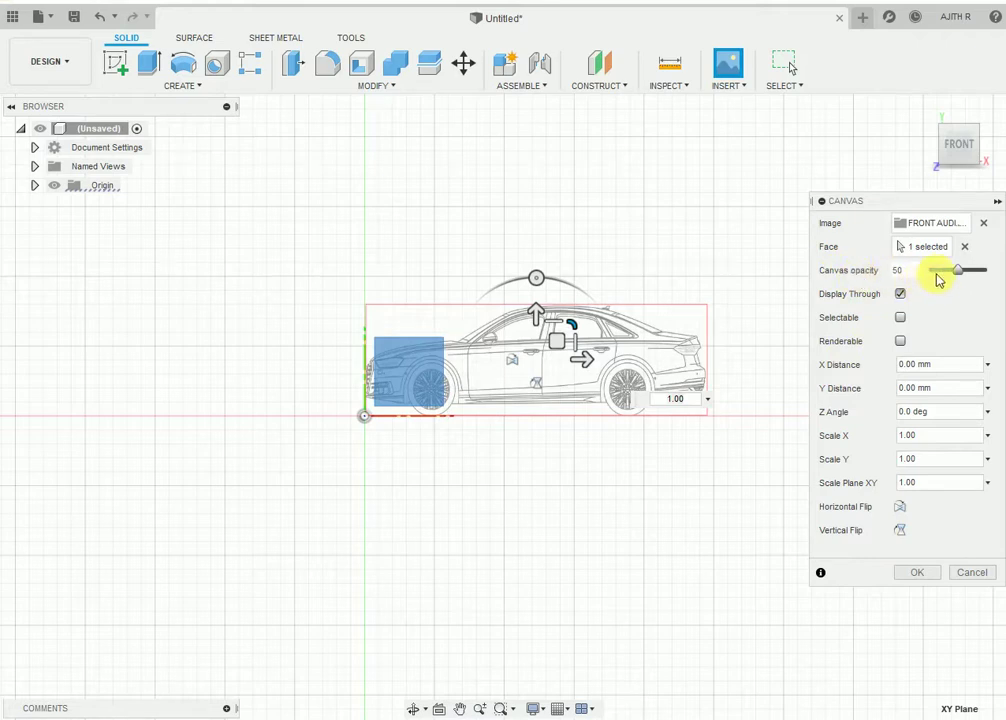
- Set the side-view canvas opacity to 50 and confirm the canvas
mouse_move(966, 276)
mouse_down()
mouse_move(999, 270)
mouse_move(938, 280)
mouse_move(993, 297)
mouse_up()
shift+middle_drag(775, 400, 533, 345)
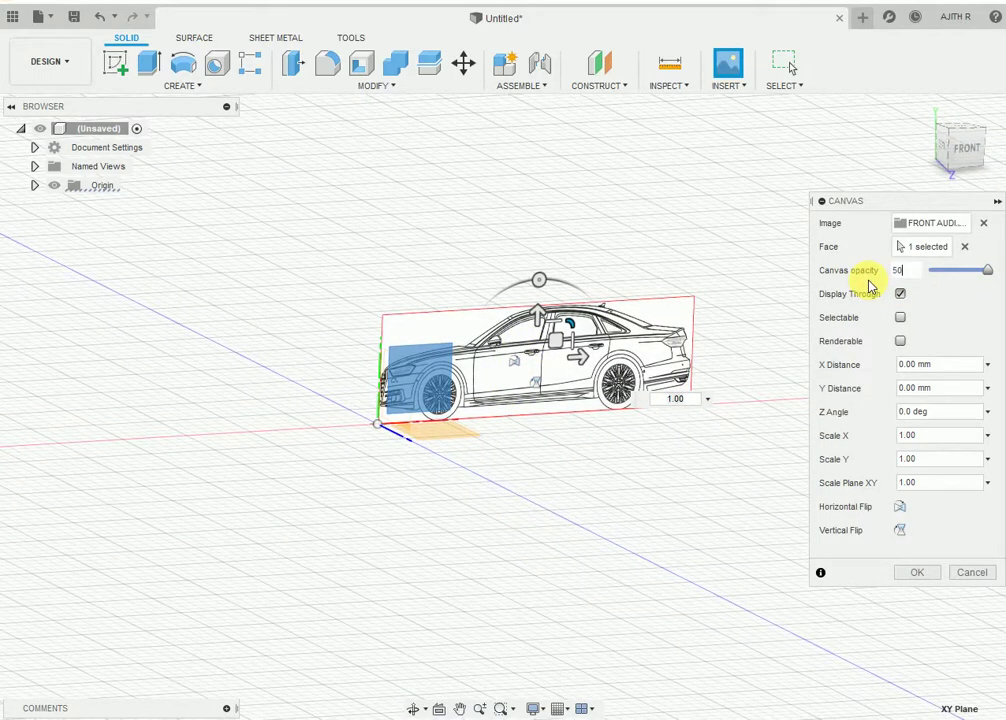
key(Return)
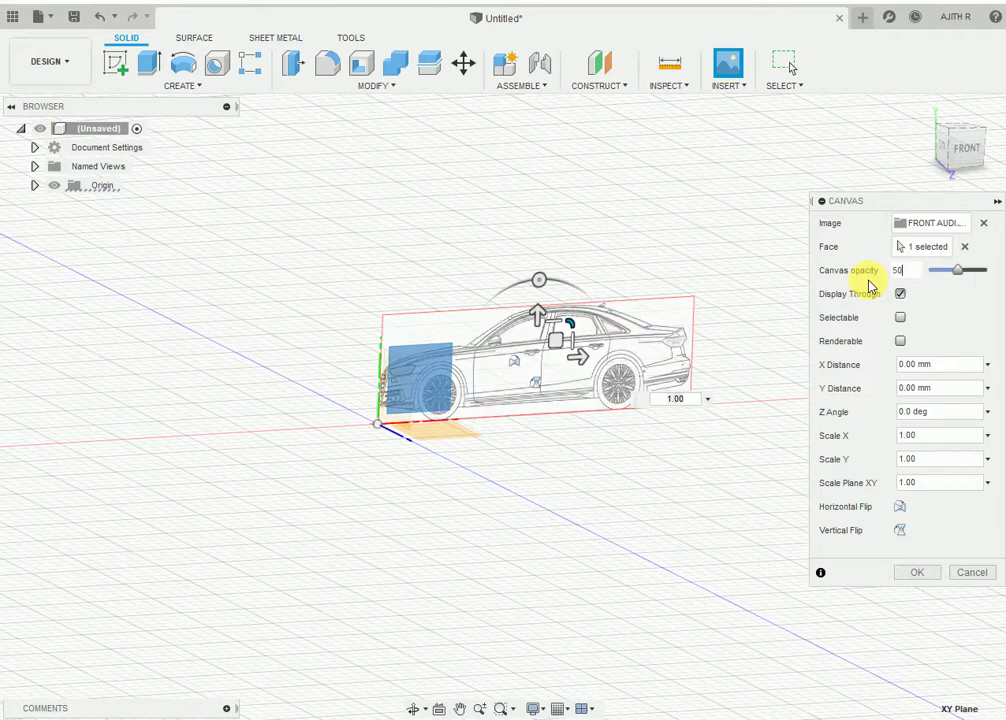
click(912, 574)
mouse_move(912, 574)
shift+middle_down()
mouse_move(813, 591)
mouse_move(927, 593)
shift+middle_up()
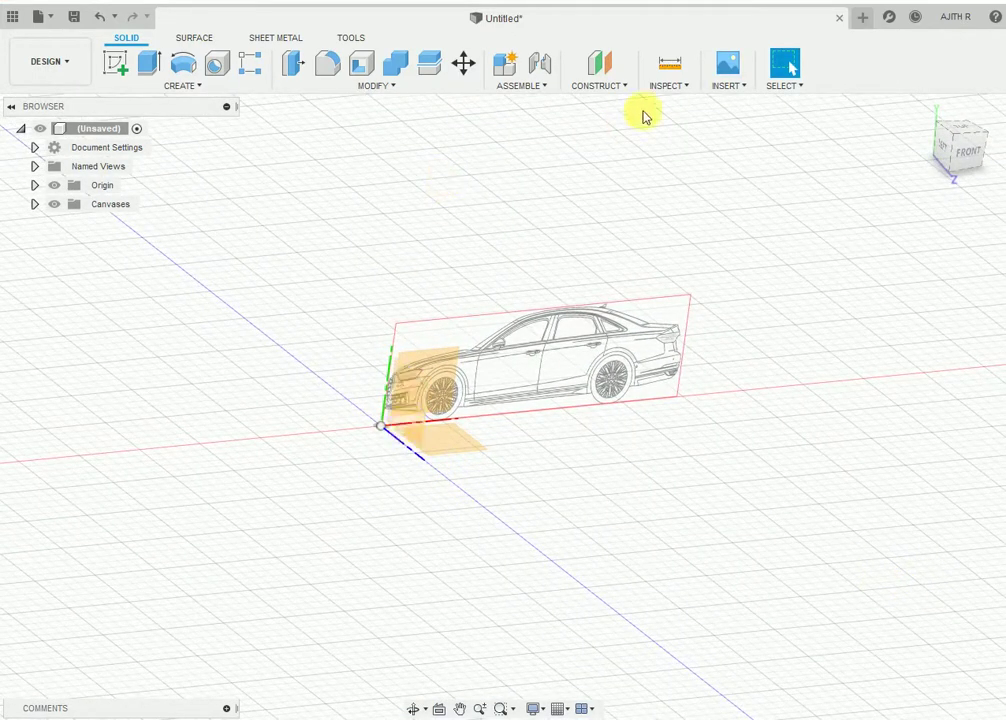
click(665, 90)
- Insert LEFT AUDI.JPG from the computer as a canvas on the YZ plane
click(727, 87)
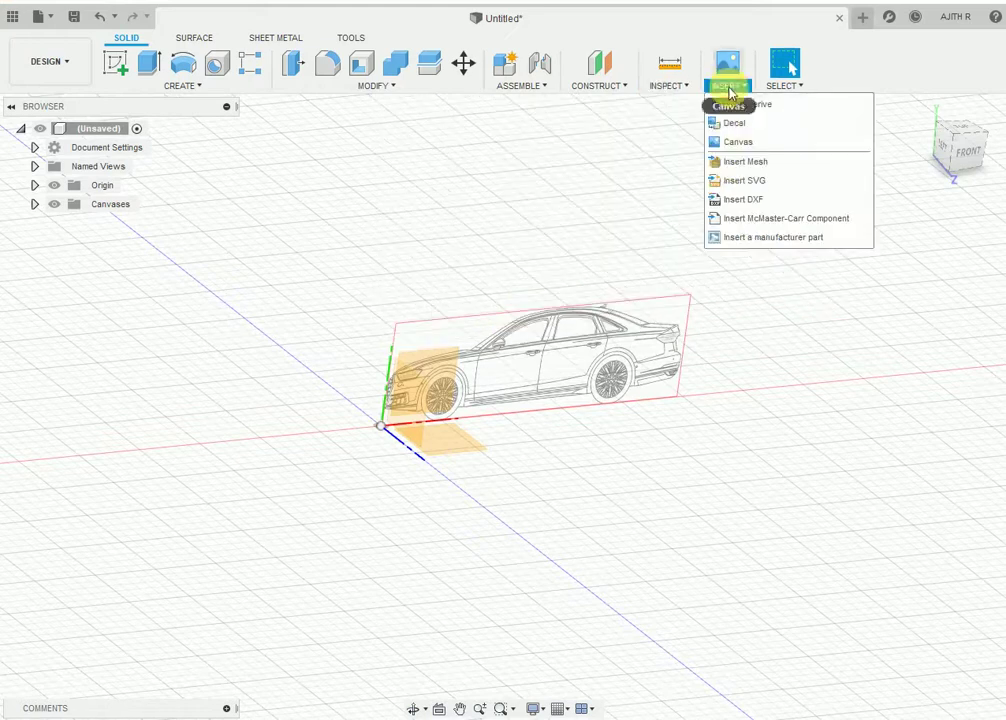
click(739, 143)
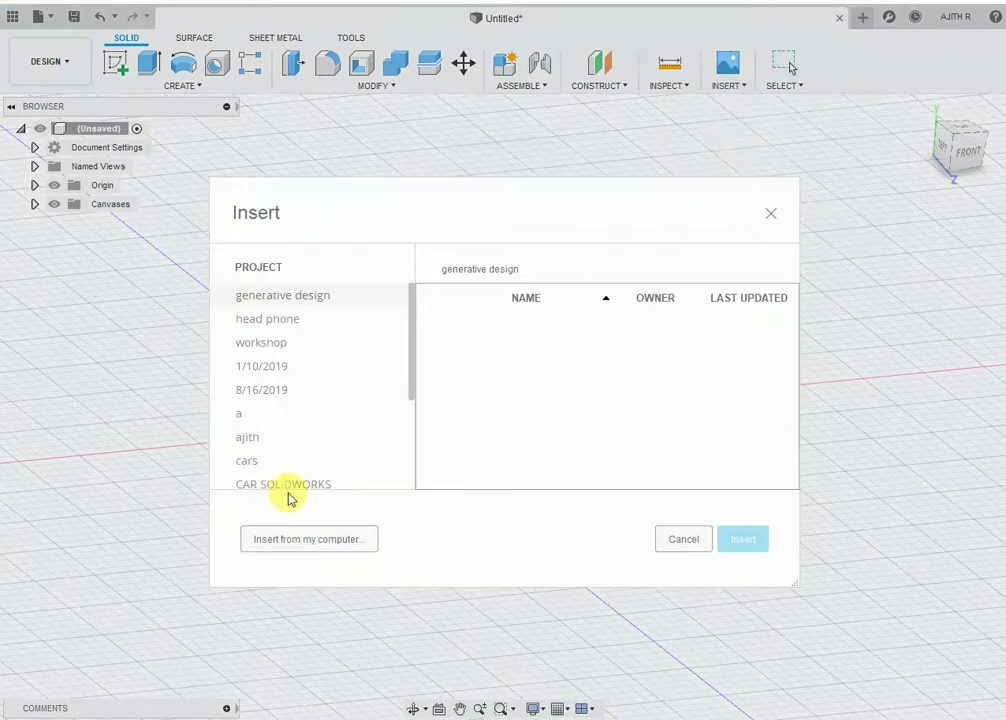
click(300, 537)
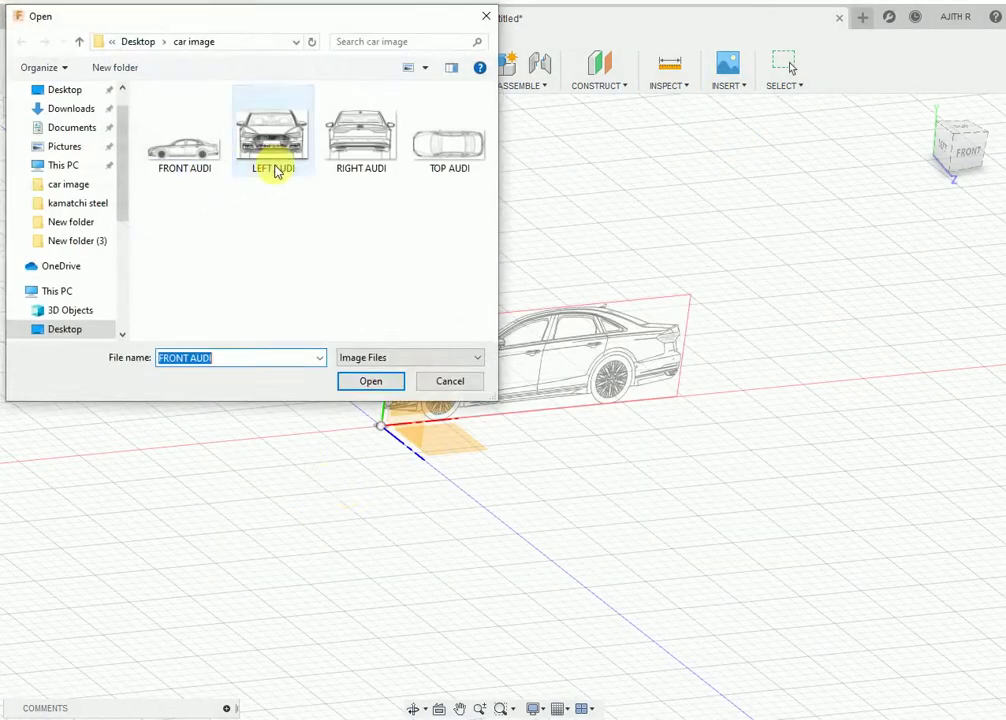
click(275, 165)
click(371, 383)
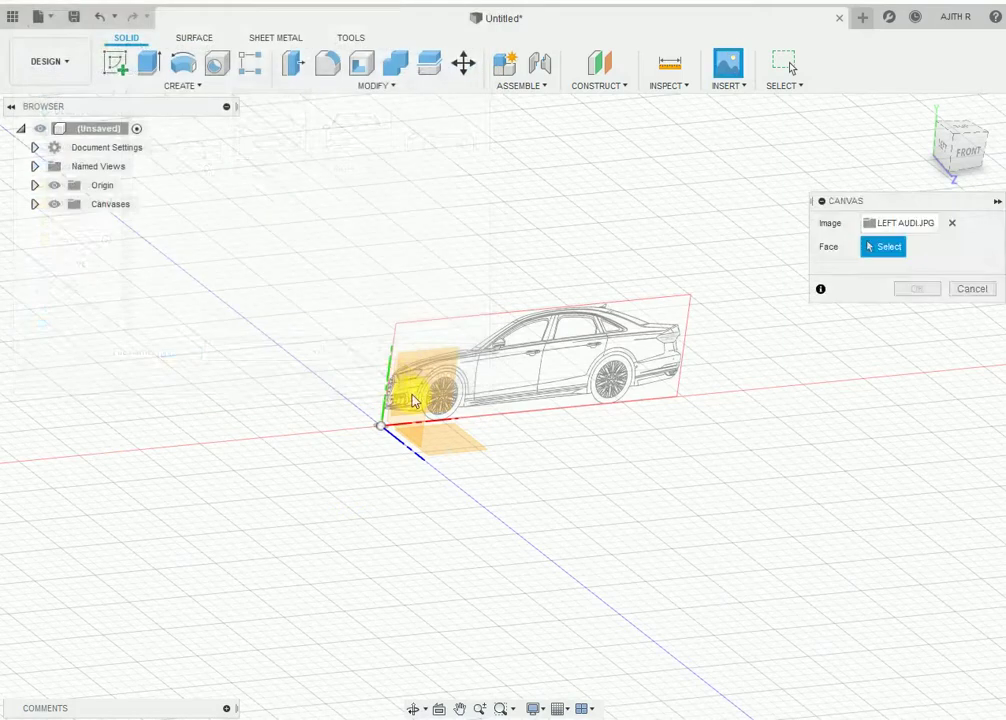
click(411, 404)
click(941, 148)
- Reposition the front-view image and set its X Distance to -0.5 mm
drag(502, 362, 517, 292)
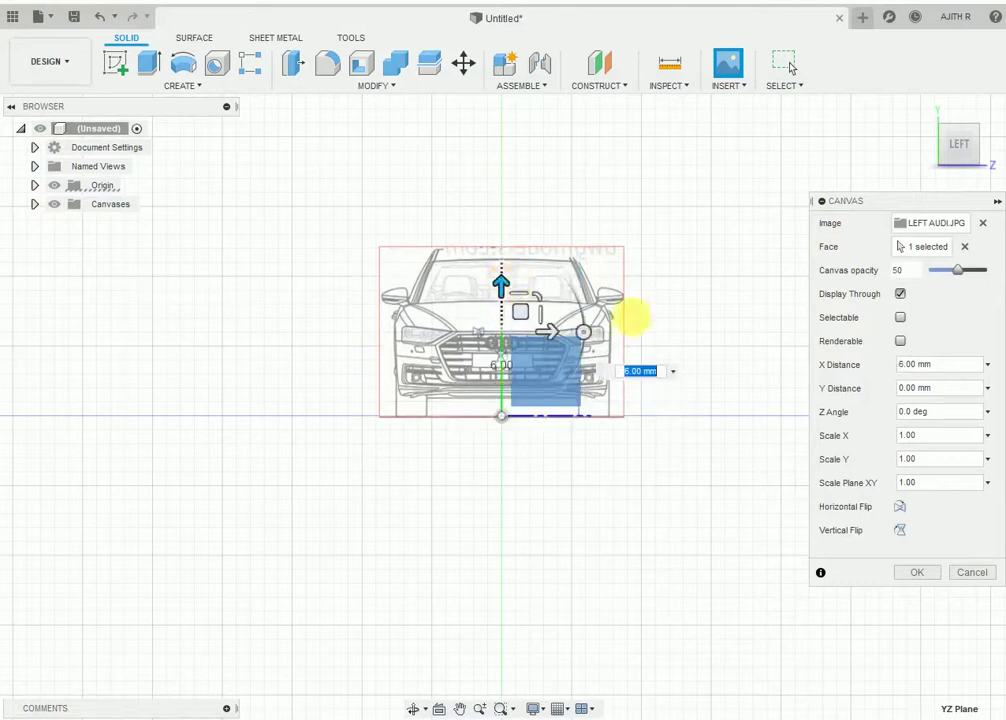
mouse_move(521, 296)
mouse_down()
mouse_move(527, 320)
mouse_move(518, 292)
mouse_up()
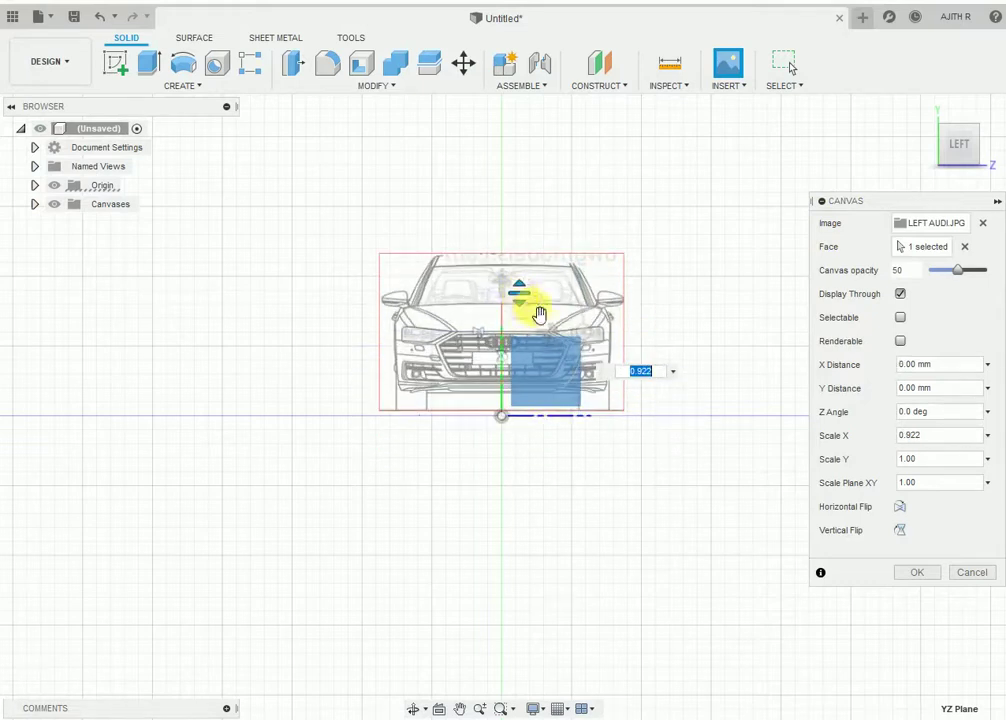
mouse_move(528, 344)
mouse_down()
mouse_move(501, 287)
mouse_move(501, 302)
mouse_up()
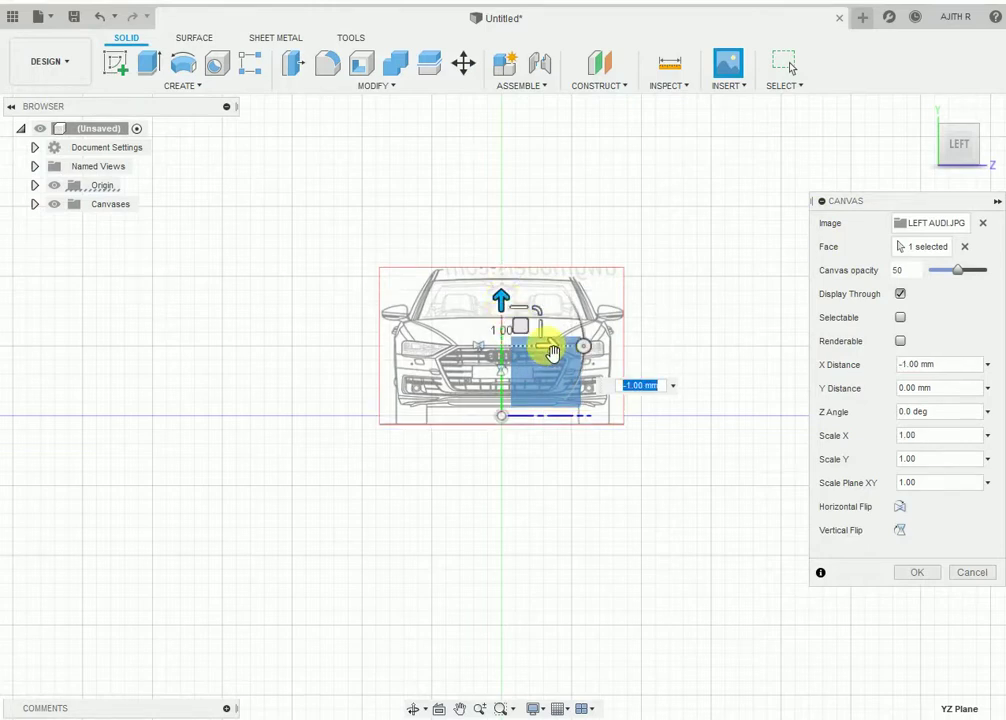
text(-.5)
key(Return)
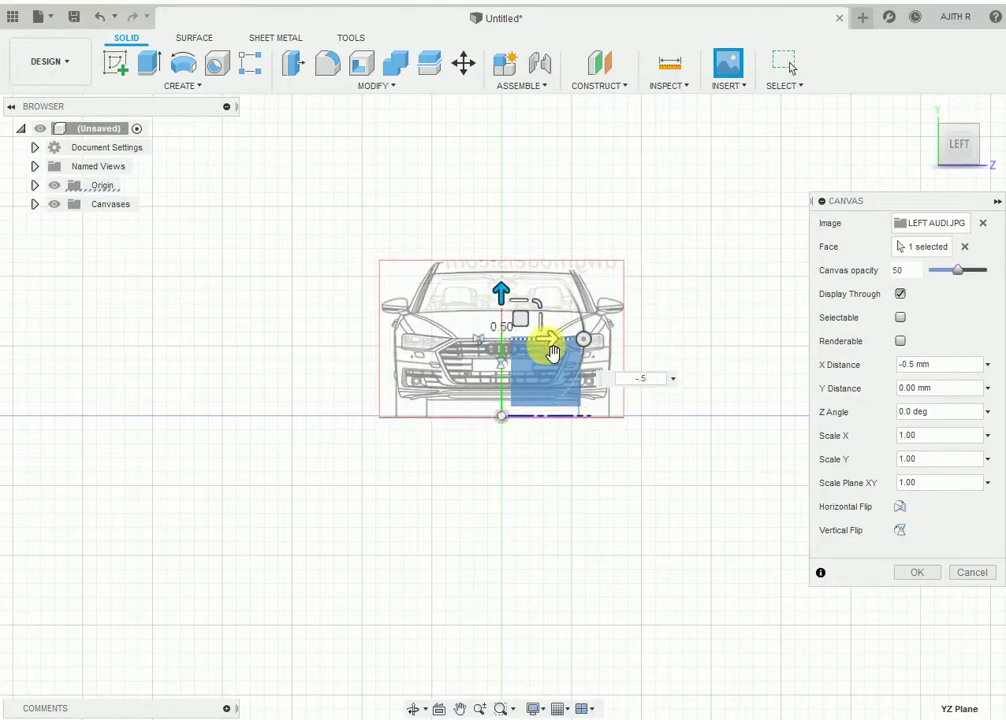
shift+middle_drag(703, 393, 596, 500)
scroll(357, 340, up, 3)
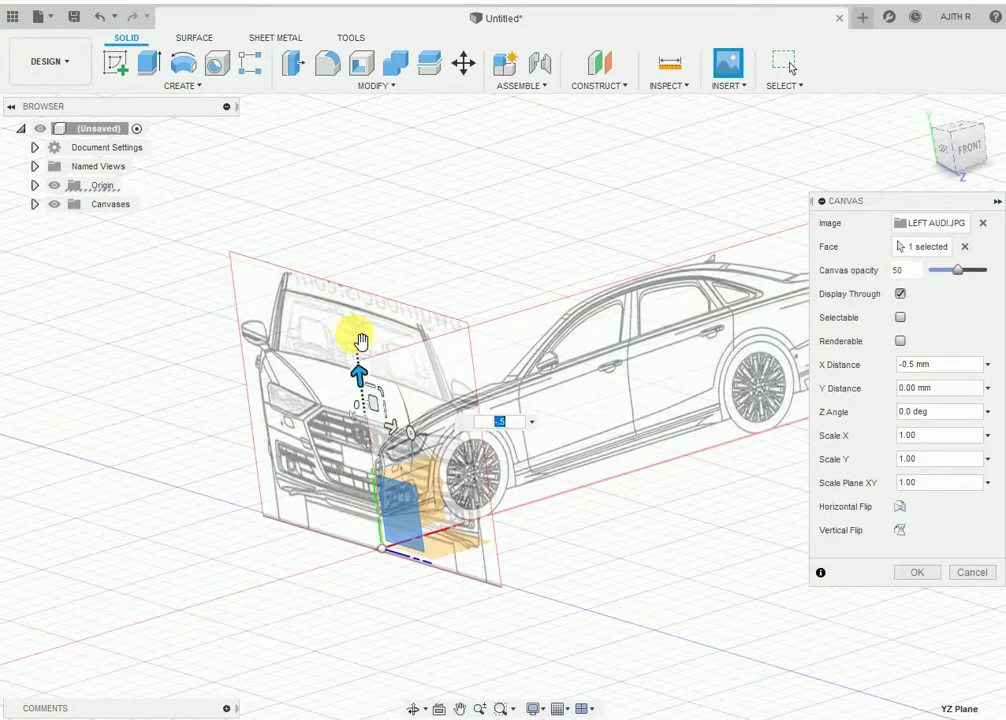
- Scale the front-view image vertically to 0.922 and confirm the canvas
drag(375, 397, 373, 404)
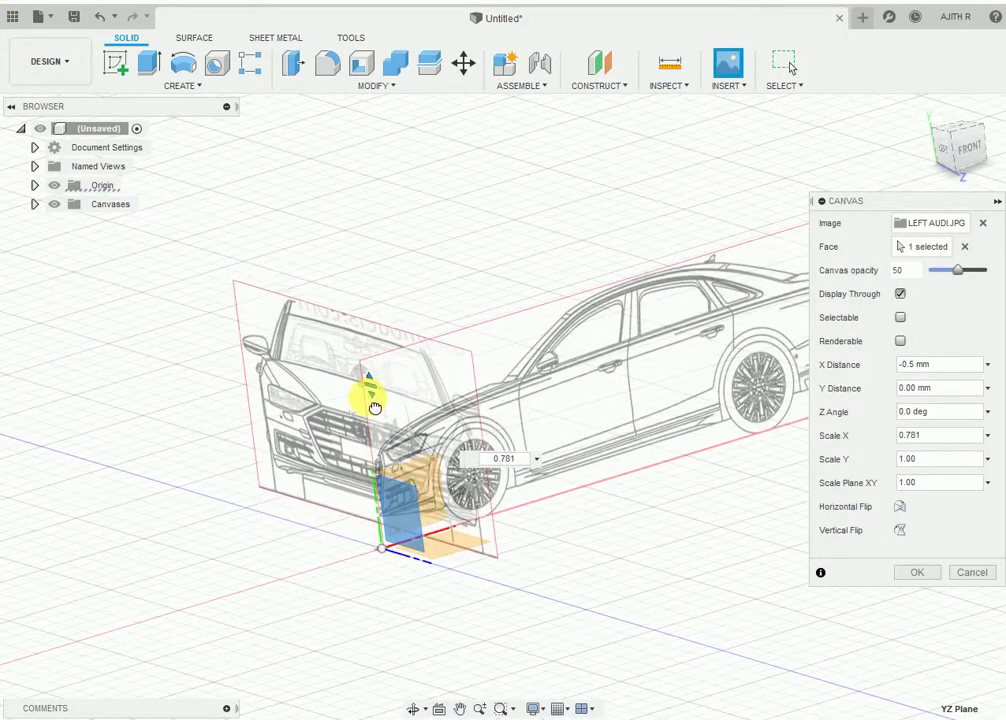
click(943, 147)
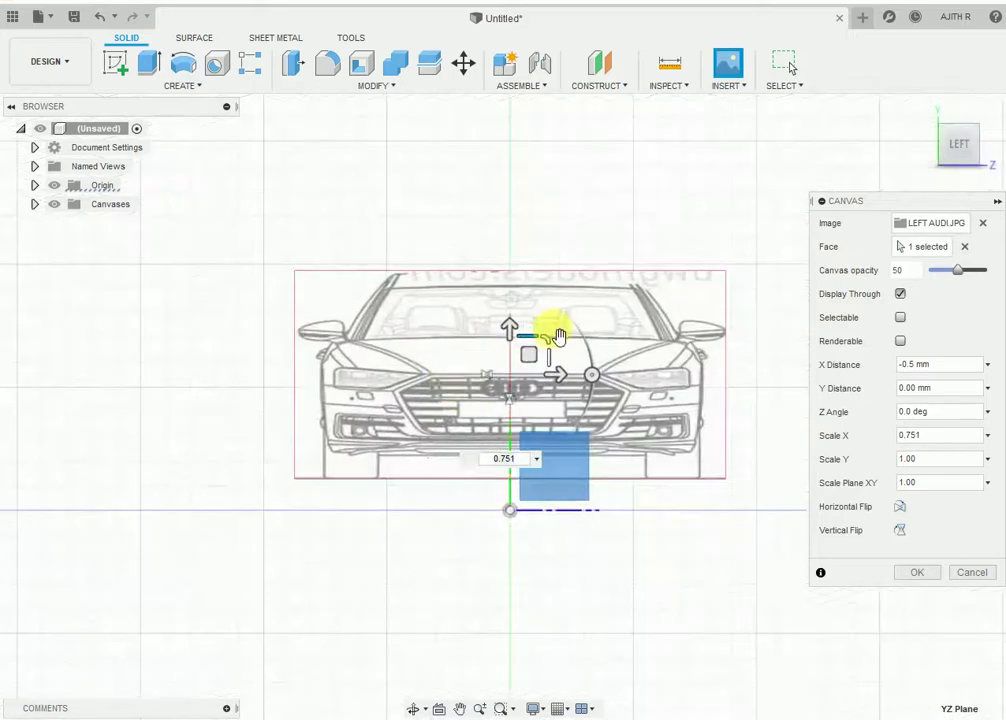
drag(537, 367, 540, 399)
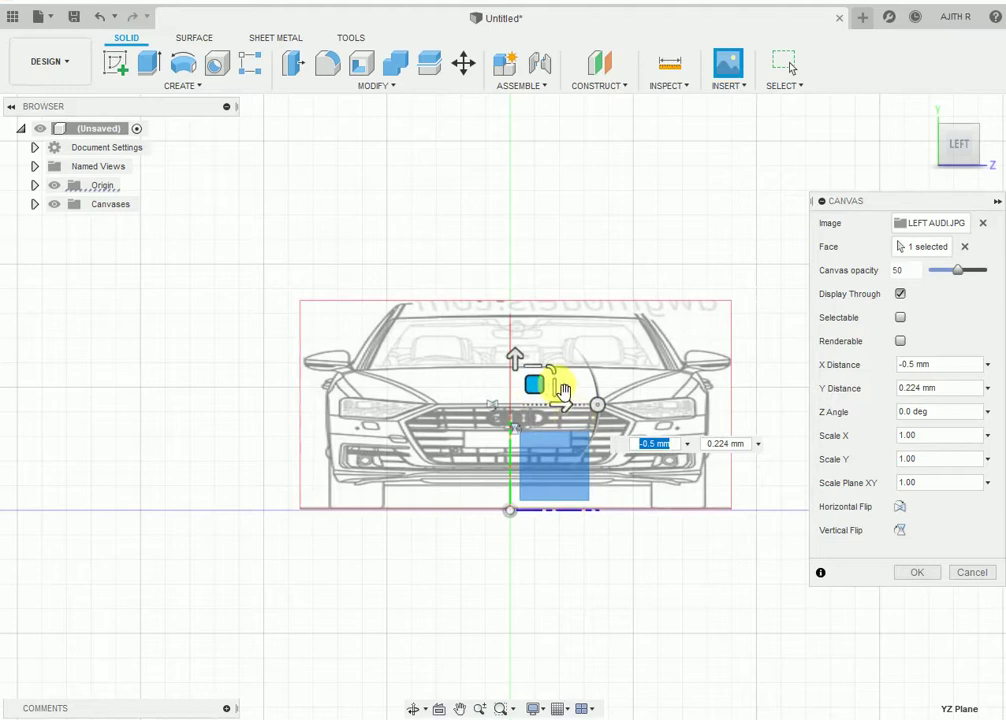
mouse_move(557, 388)
mouse_down()
mouse_move(563, 400)
mouse_move(557, 387)
mouse_up()
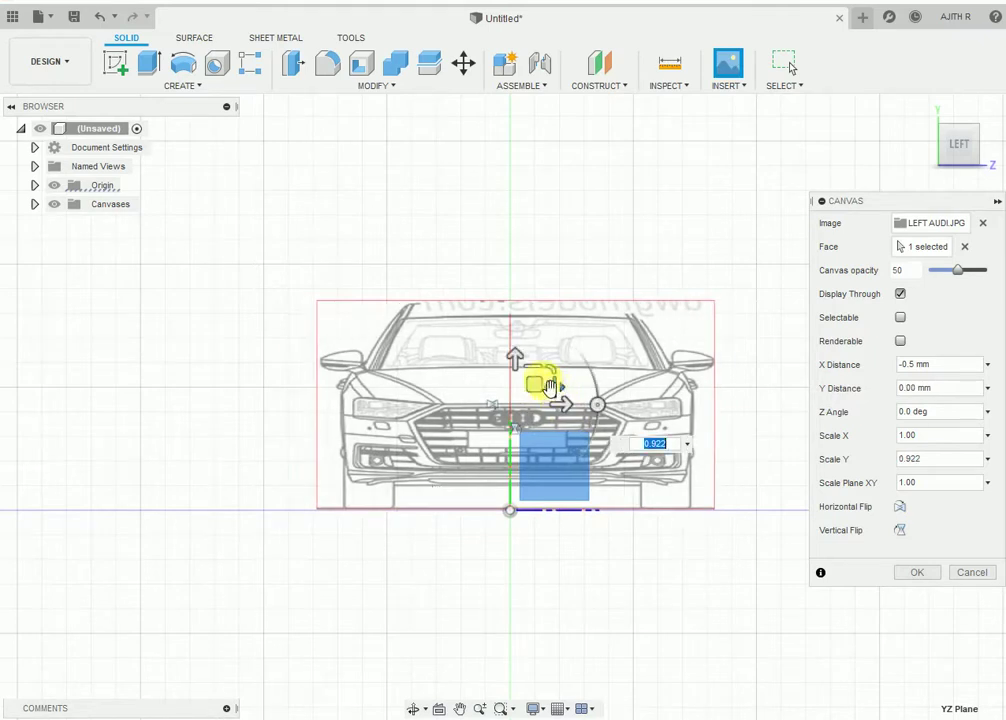
shift+middle_drag(456, 287, 437, 299)
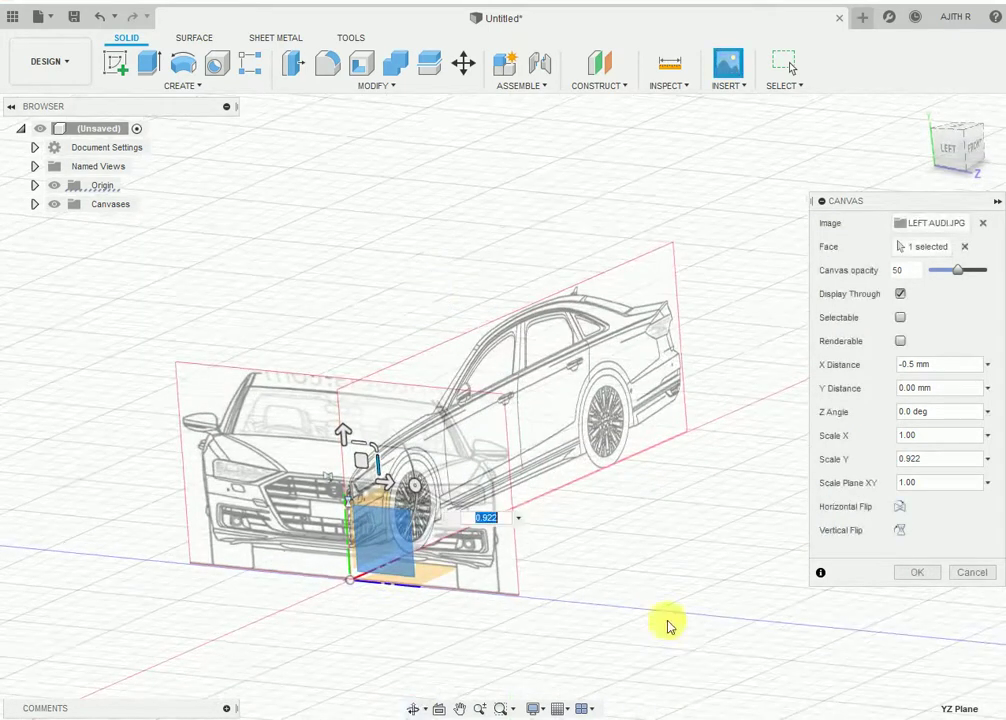
shift+middle_drag(750, 579, 680, 597)
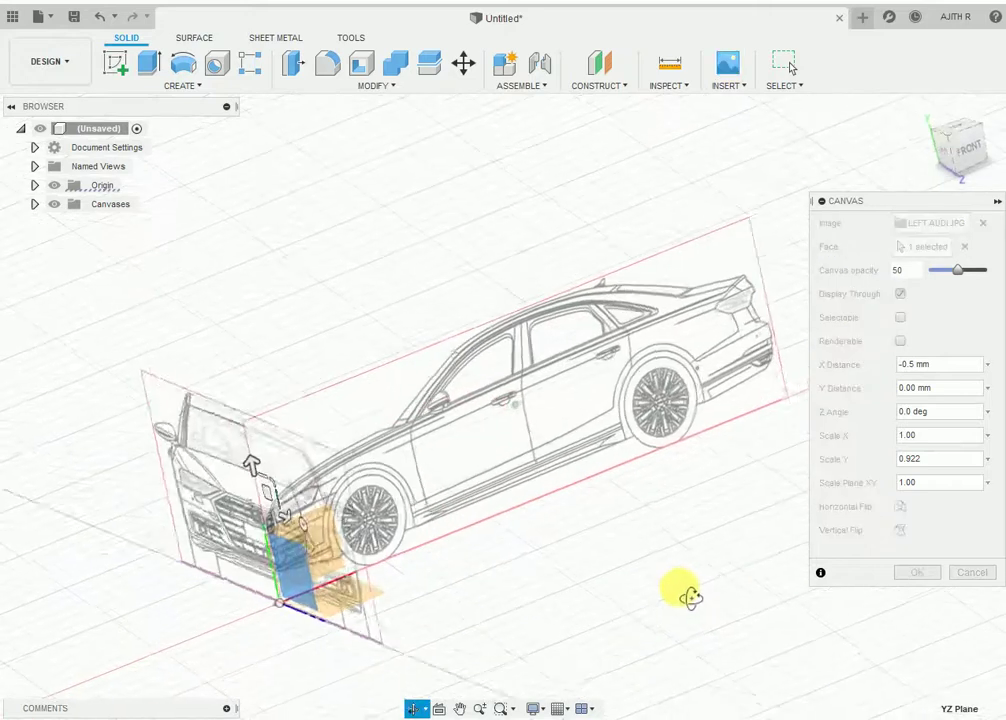
click(917, 573)
- Select the XZ plane and load TOP AUDI.JPG from the computer as a new canvas
mouse_move(487, 445)
shift+middle_down()
mouse_move(534, 524)
mouse_move(498, 514)
shift+middle_up()
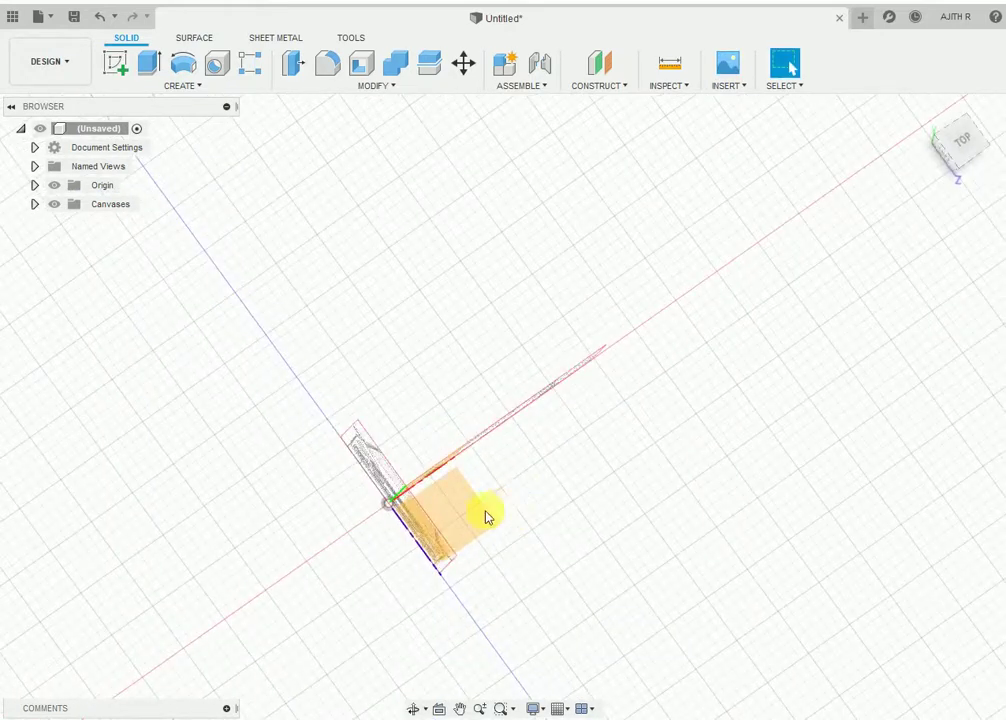
click(467, 523)
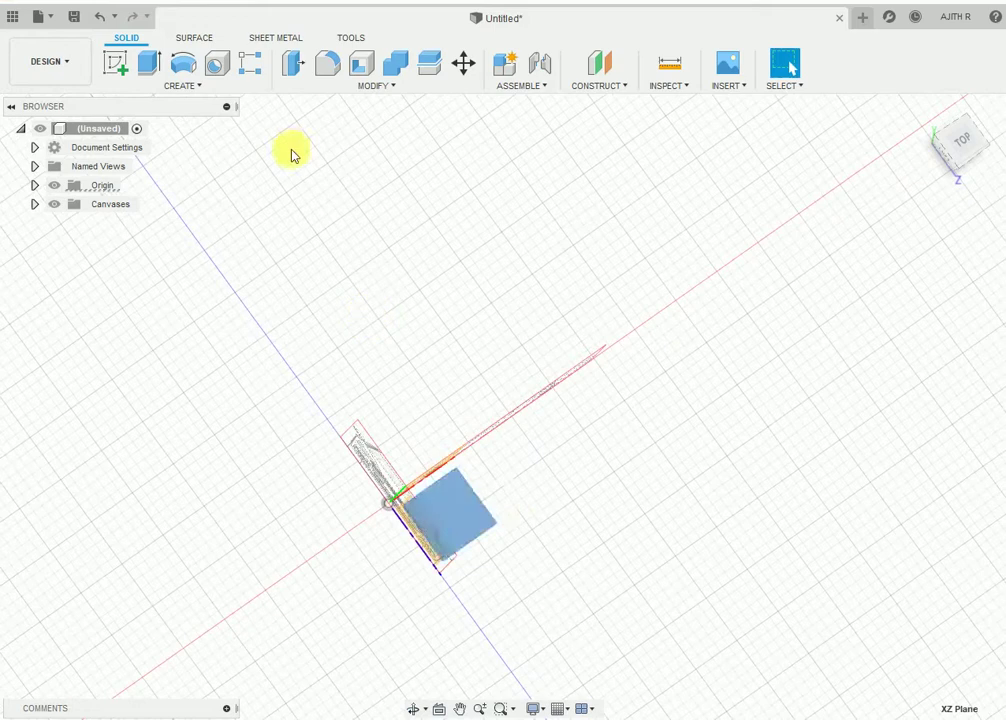
click(726, 85)
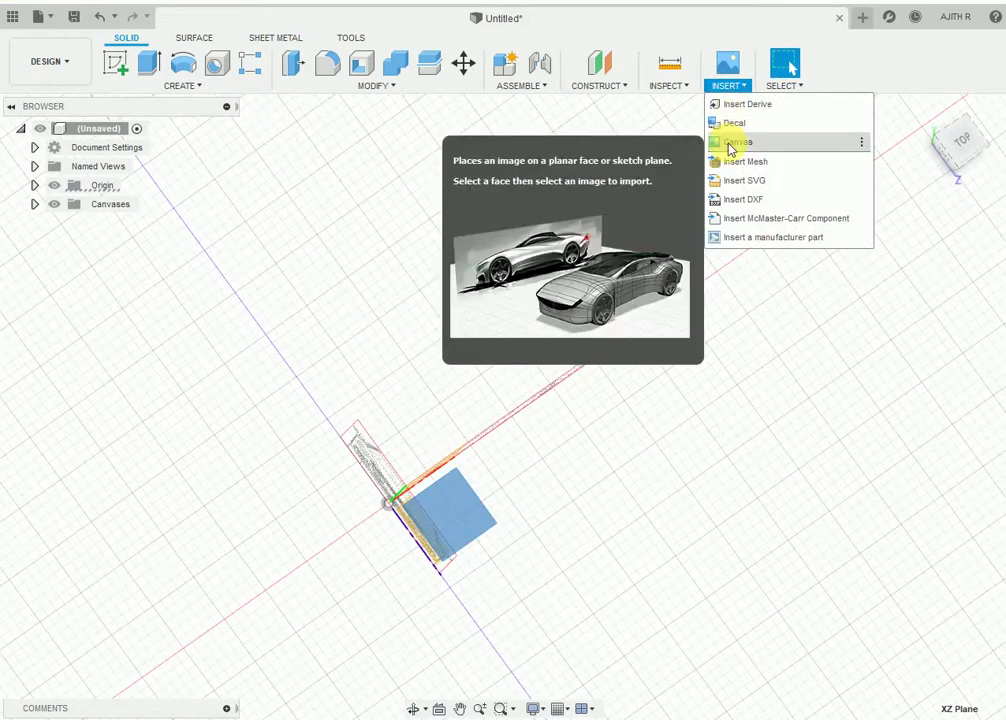
click(730, 148)
click(292, 539)
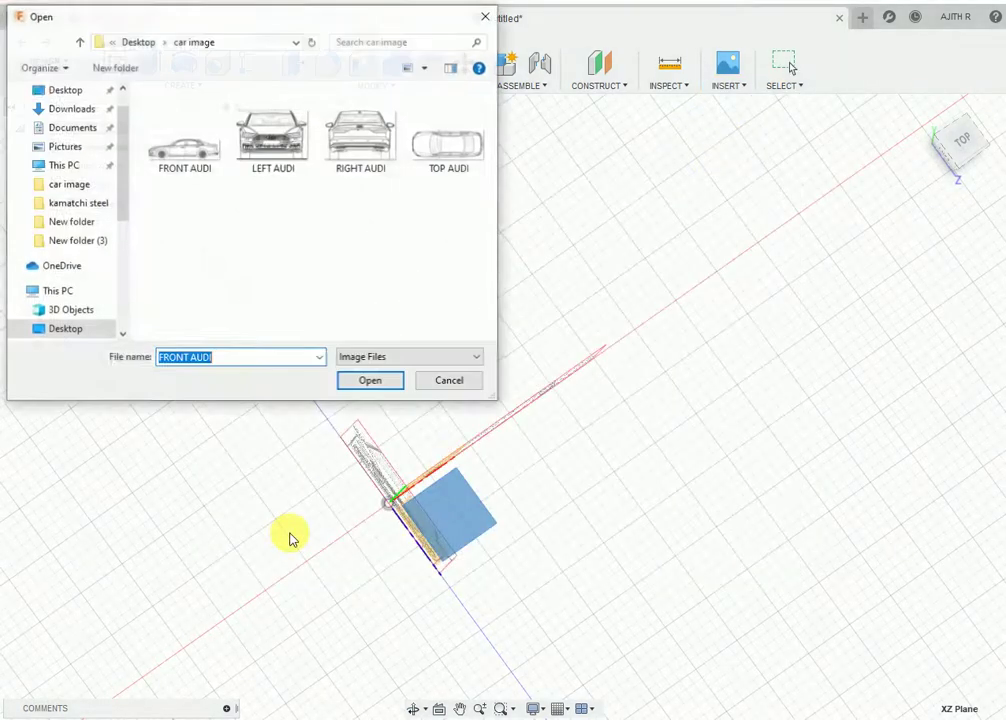
click(430, 155)
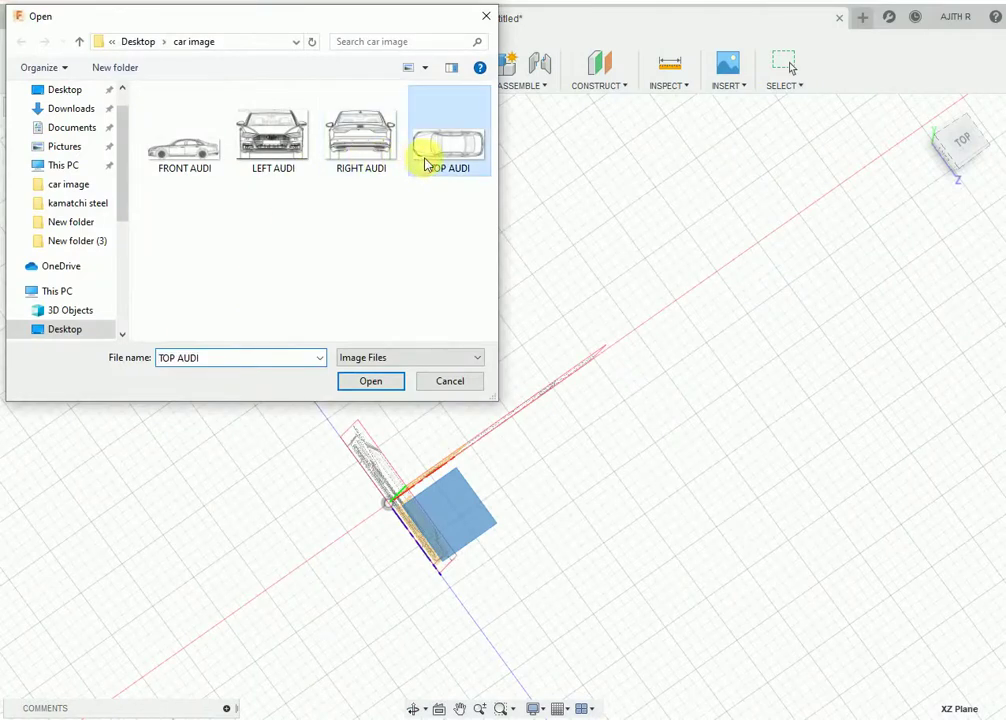
click(371, 380)
click(985, 145)
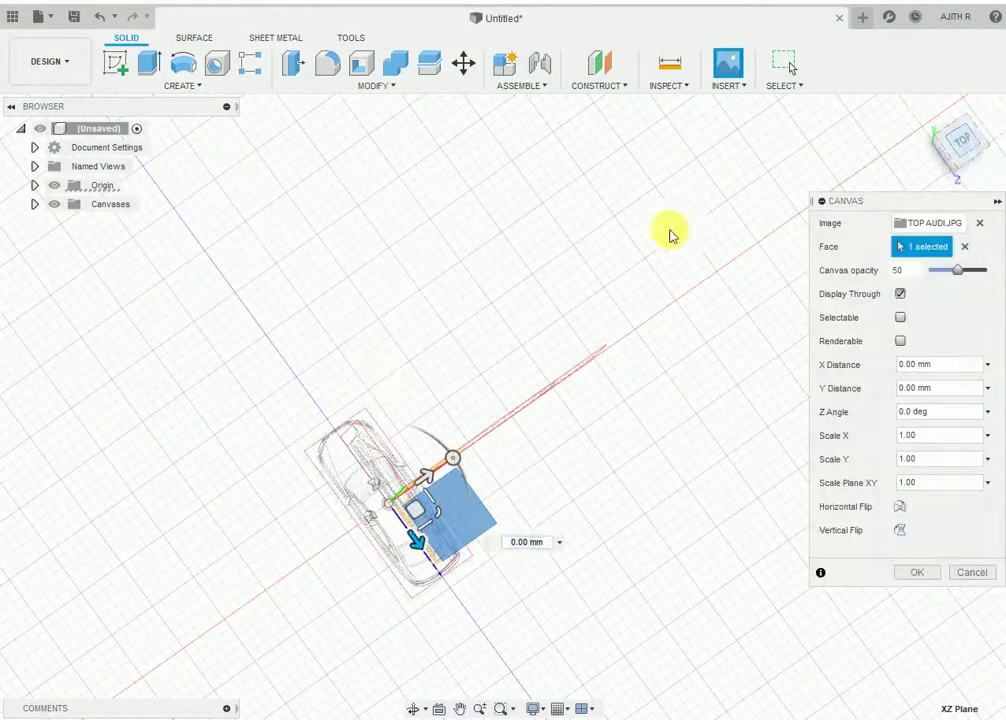
- Rotate, slide along X and resize the top-view image with the canvas handles
drag(468, 416, 377, 331)
drag(437, 425, 526, 440)
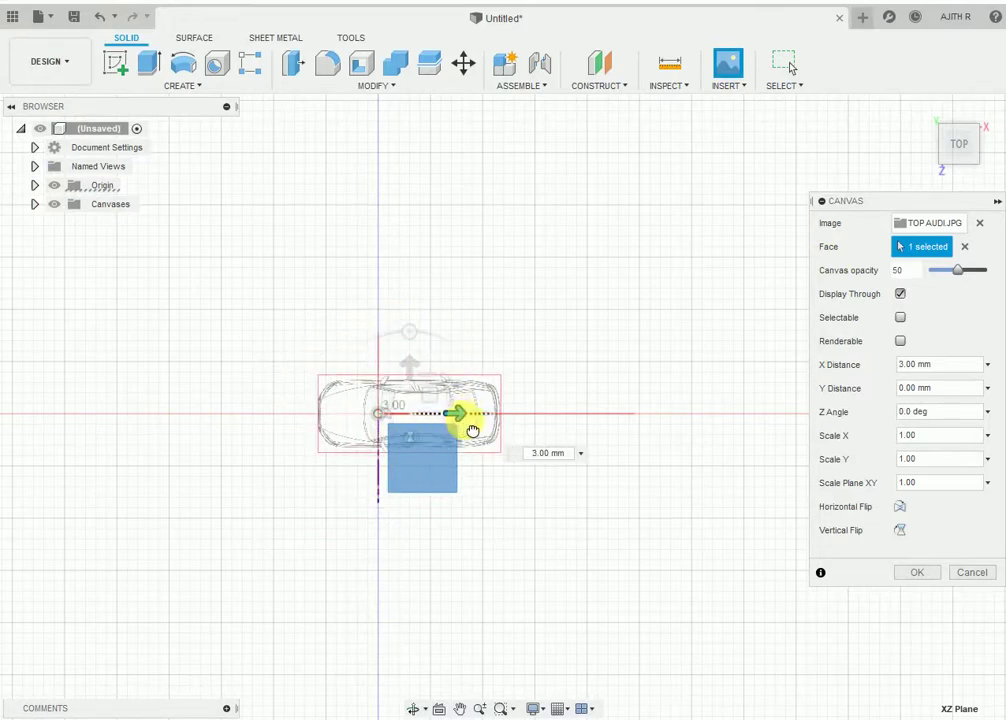
mouse_move(561, 552)
shift+middle_down()
mouse_move(561, 519)
mouse_move(561, 530)
shift+middle_up()
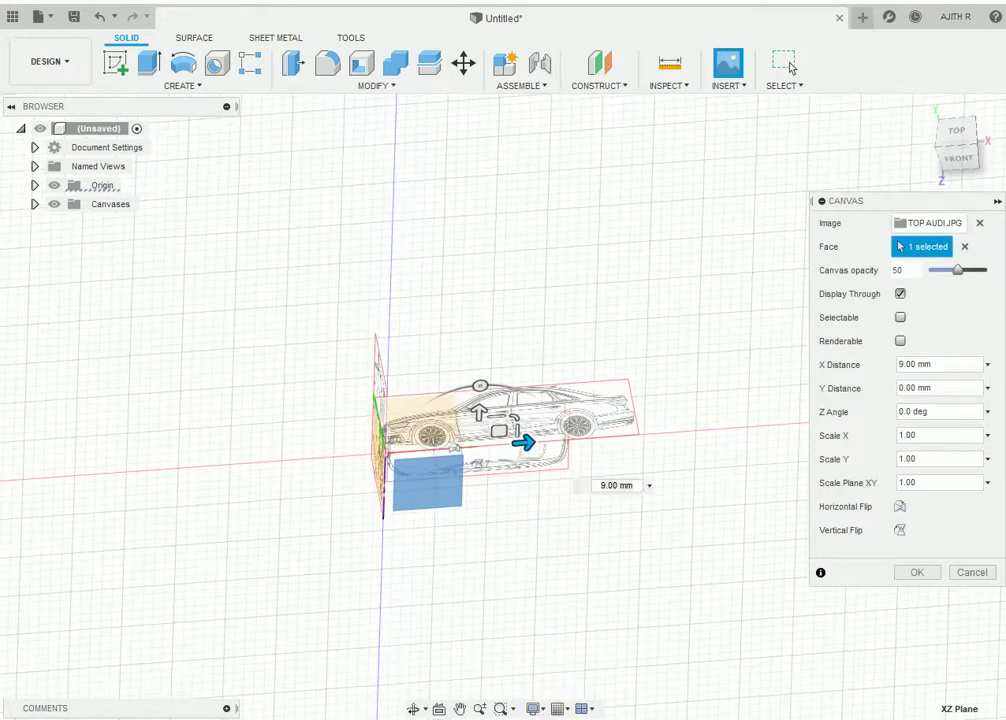
mouse_move(527, 445)
mouse_down()
mouse_move(555, 442)
mouse_move(540, 455)
mouse_move(503, 602)
mouse_up()
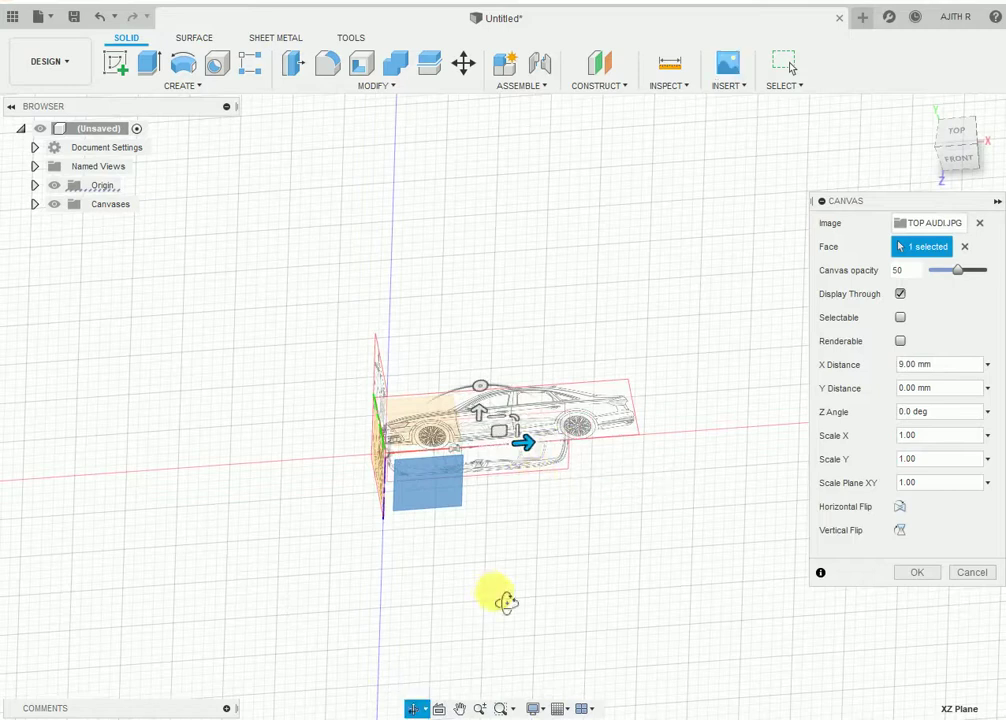
shift+middle_drag(503, 602, 503, 609)
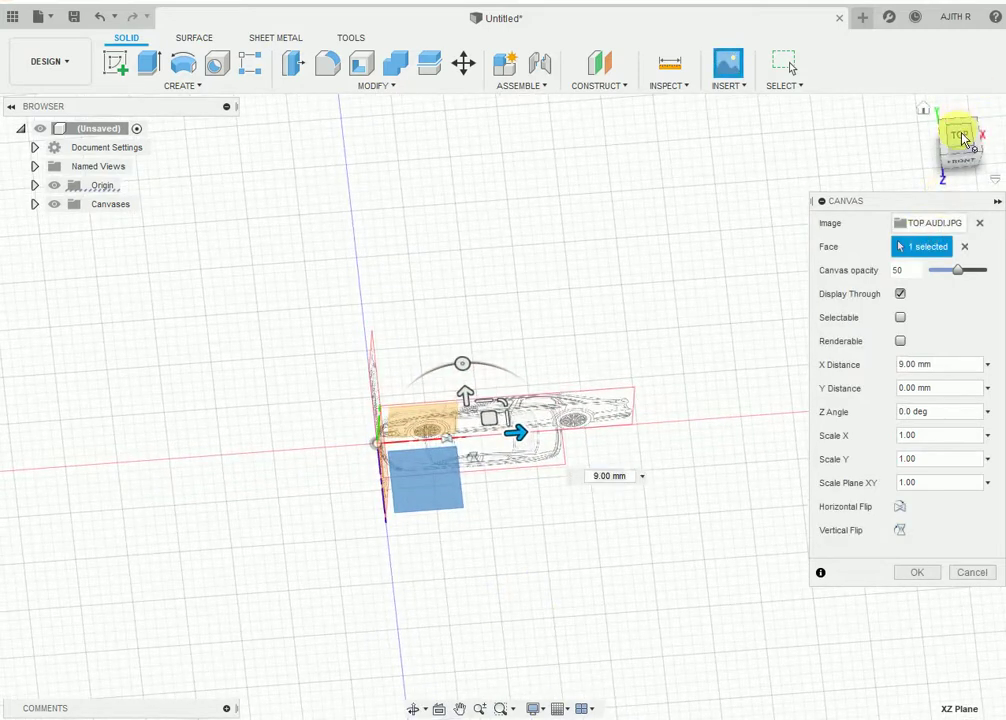
click(960, 136)
mouse_move(535, 397)
mouse_down()
mouse_move(548, 401)
mouse_move(533, 398)
mouse_up()
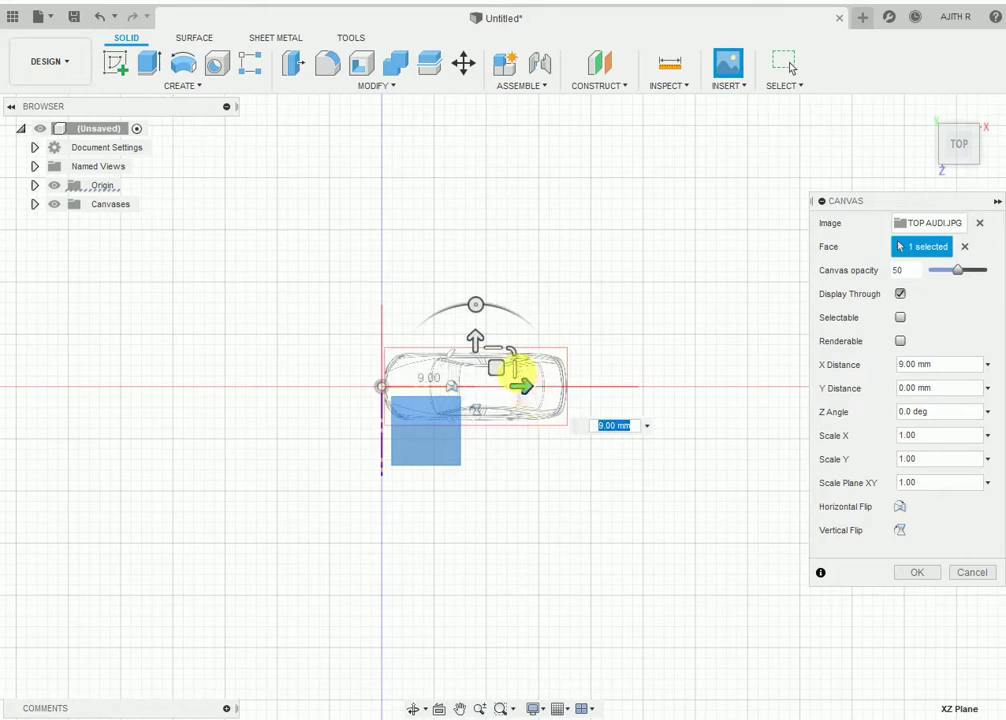
mouse_move(498, 352)
mouse_down()
mouse_move(540, 393)
mouse_move(588, 399)
mouse_up()
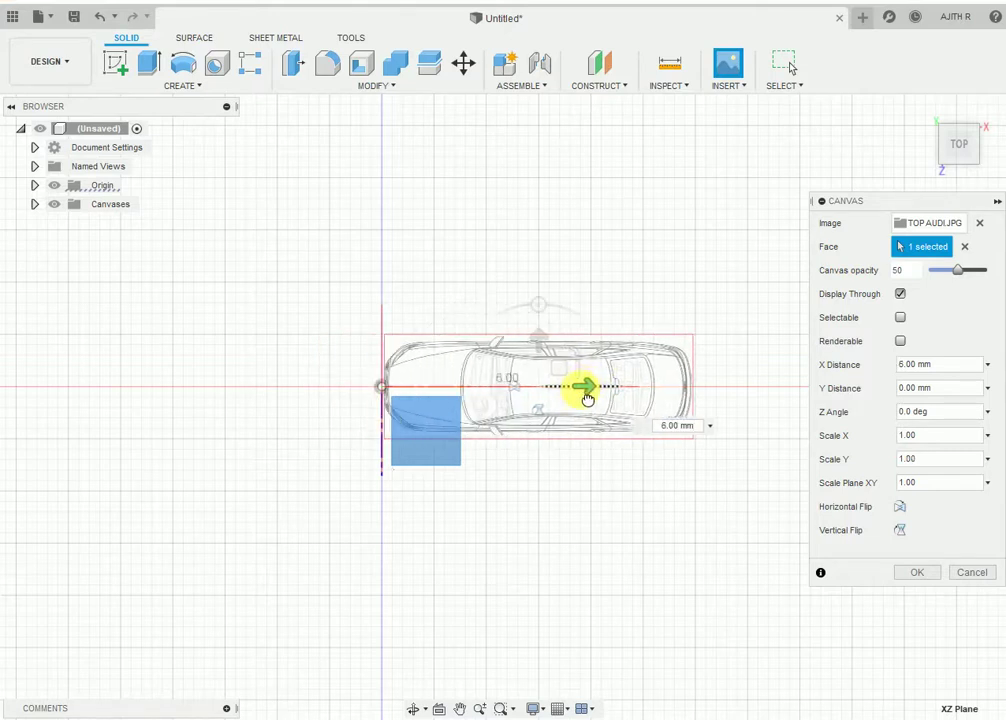
- Shrink the top-view image horizontally and try a Scale X of 1.12
shift+middle_drag(523, 505, 527, 437)
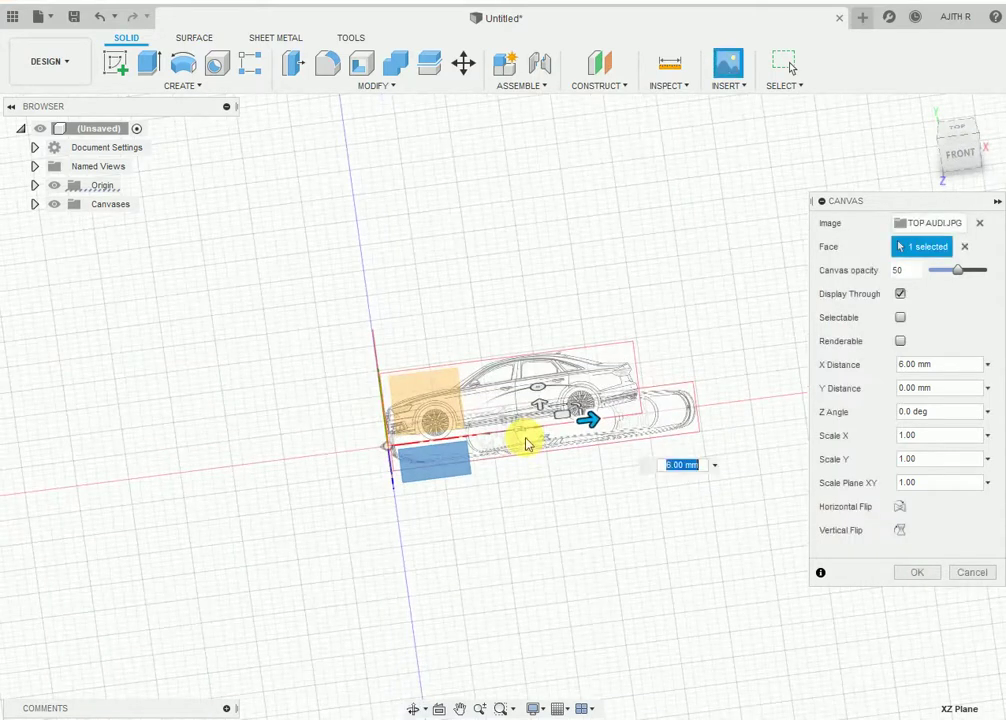
mouse_move(563, 432)
mouse_down()
mouse_move(595, 426)
mouse_move(579, 420)
mouse_move(568, 435)
mouse_up()
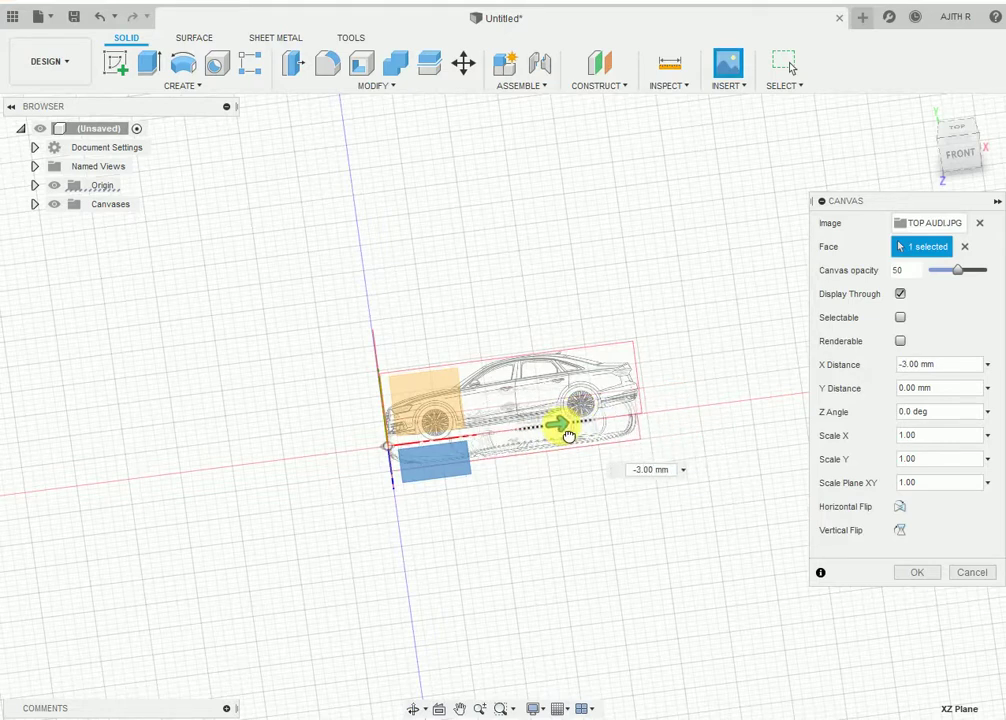
scroll(551, 416, up, 2)
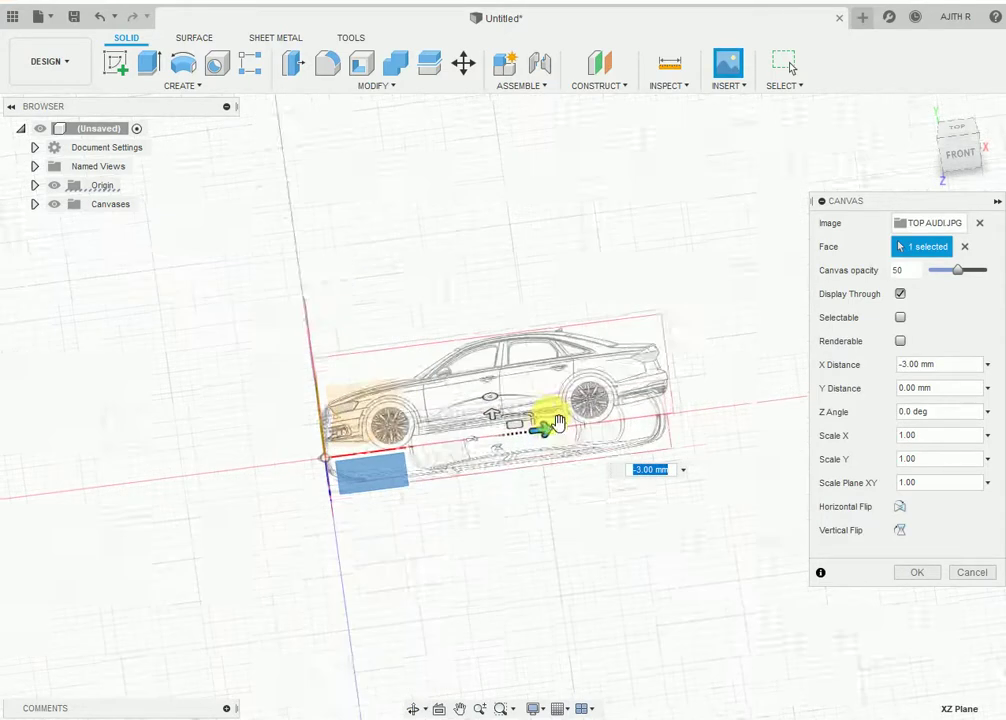
scroll(540, 420, up, 3)
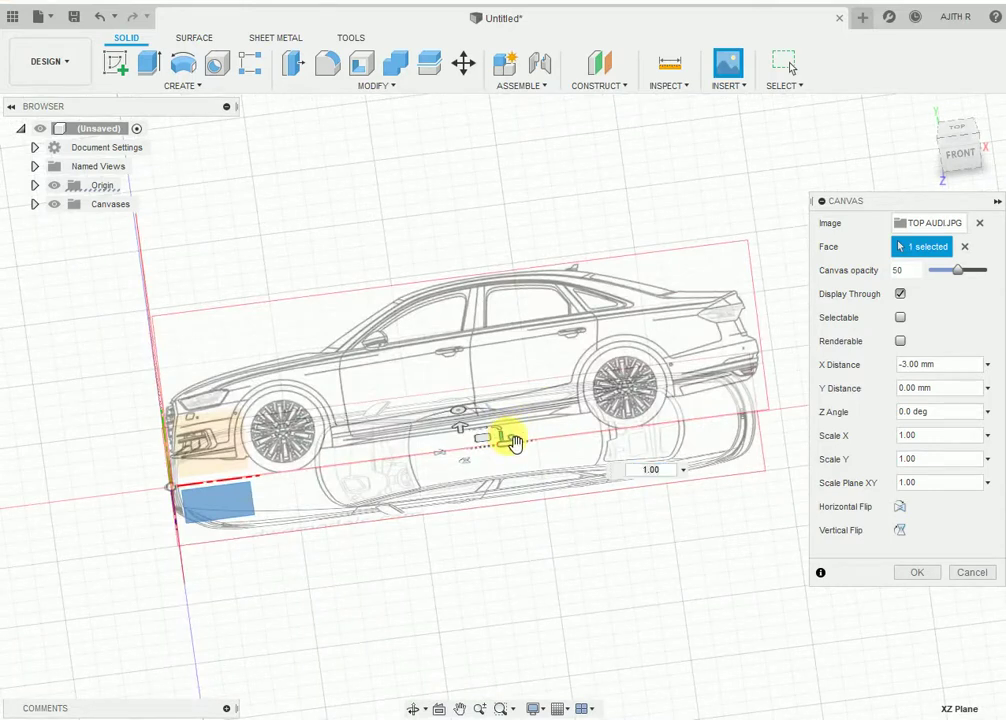
text(1.12)
key(Return)
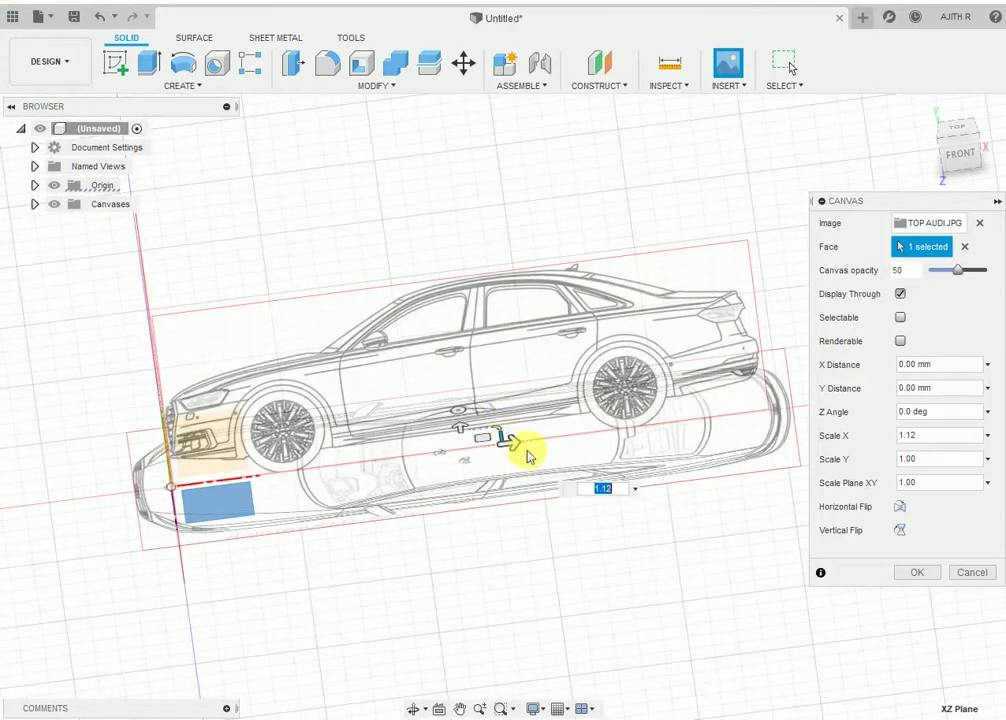
- Settle on Scale X 0.90 and X Distance -2 mm, then confirm the top-view canvas
mouse_move(532, 454)
mouse_down()
mouse_move(546, 442)
mouse_move(568, 456)
mouse_up()
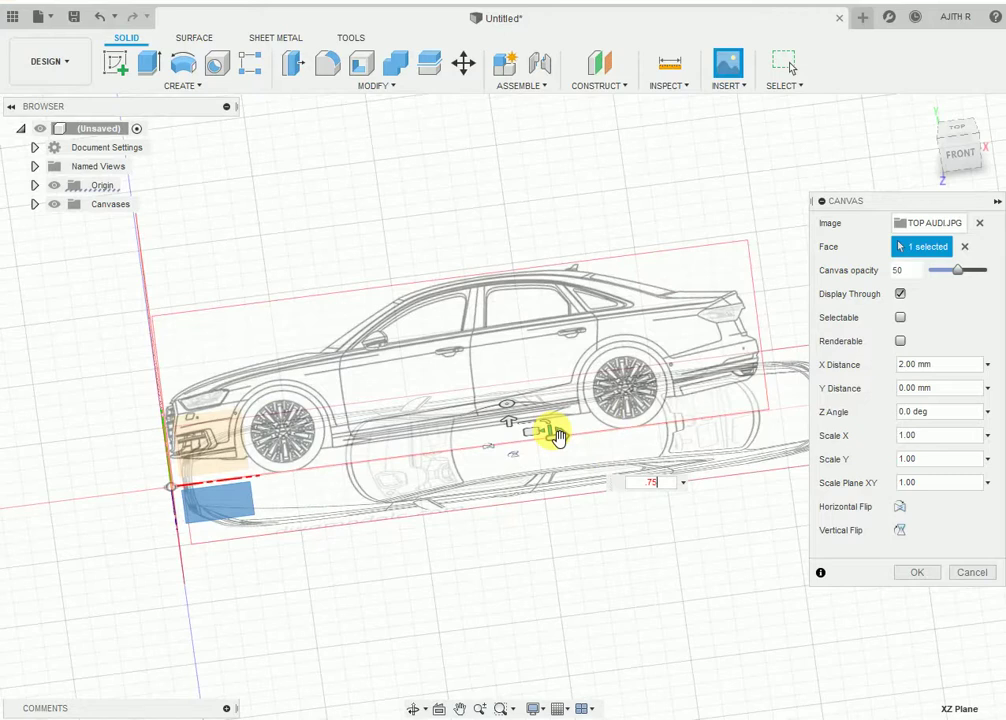
key(Return)
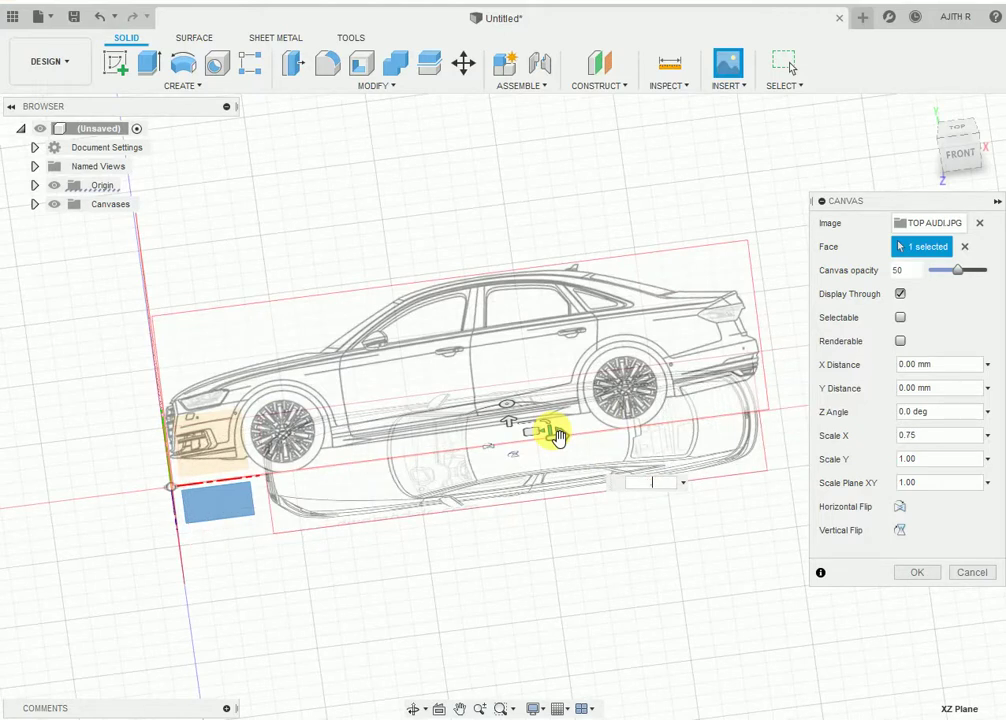
text(90)
key(Return)
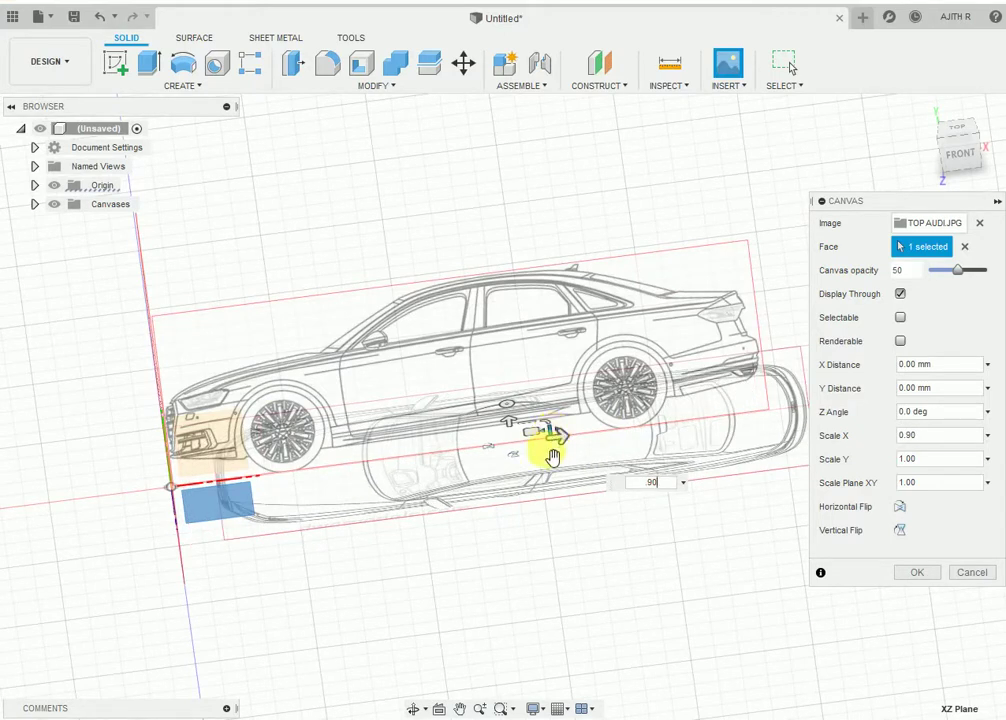
drag(555, 453, 525, 466)
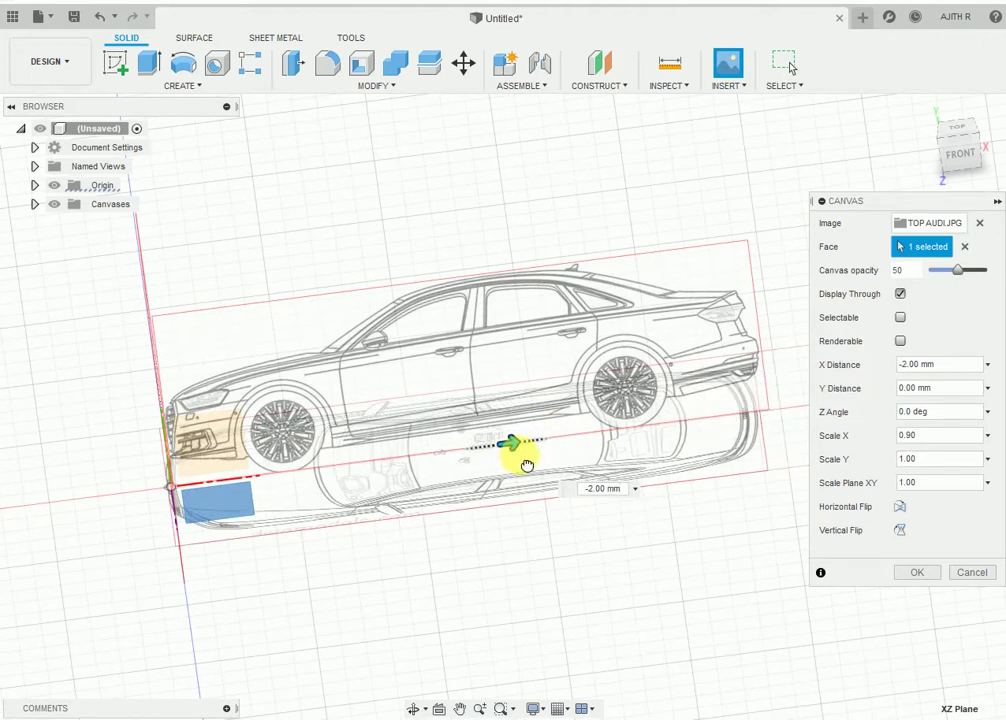
click(915, 573)
scroll(371, 421, down, 2)
- Orbit to review the side, front and top Audi canvases, then close the design to trigger the save prompt
mouse_move(371, 421)
shift+middle_down()
mouse_move(534, 494)
mouse_move(370, 427)
mouse_move(451, 455)
mouse_move(768, 404)
mouse_move(427, 353)
mouse_move(692, 458)
mouse_move(611, 503)
mouse_move(337, 404)
mouse_move(734, 440)
mouse_move(415, 463)
shift+middle_up()
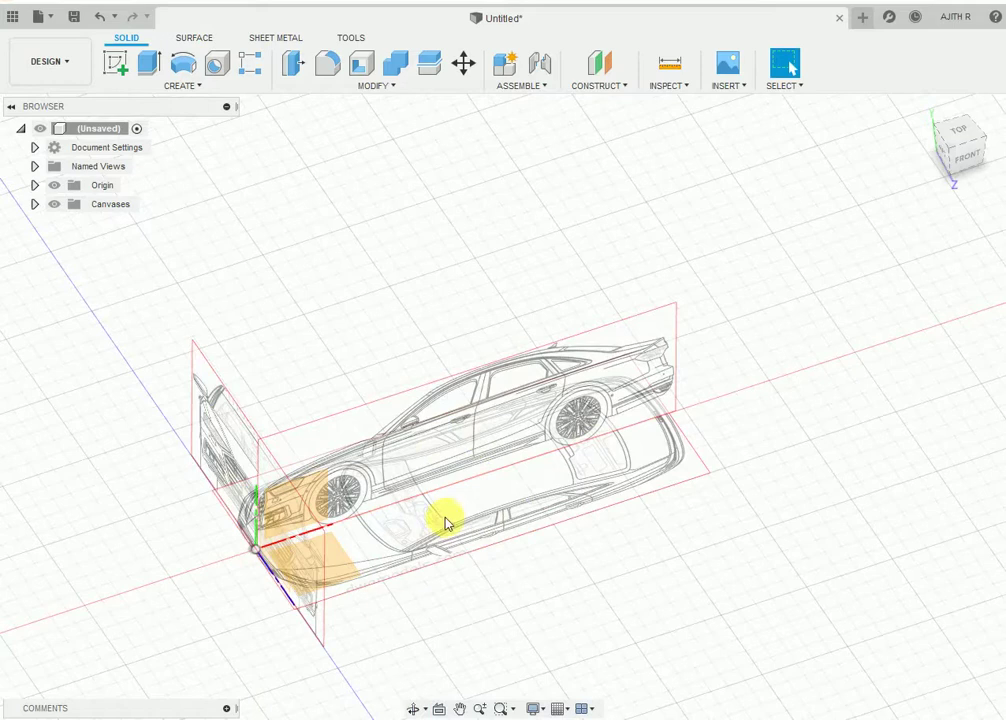
scroll(850, 456, down, 2)
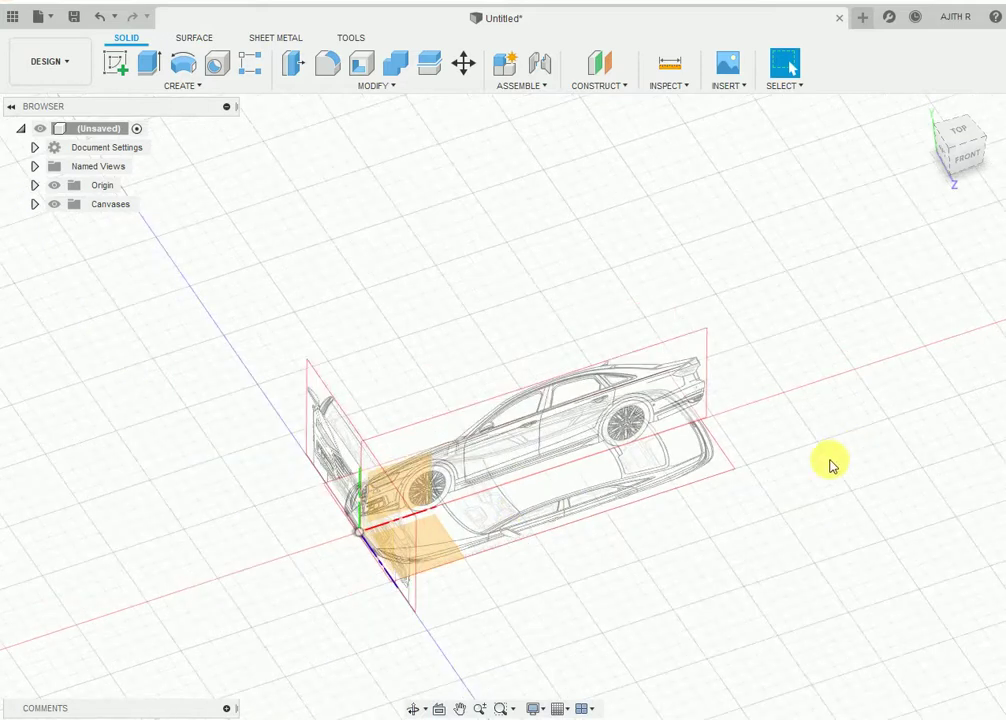
shift+middle_drag(647, 510, 584, 534)
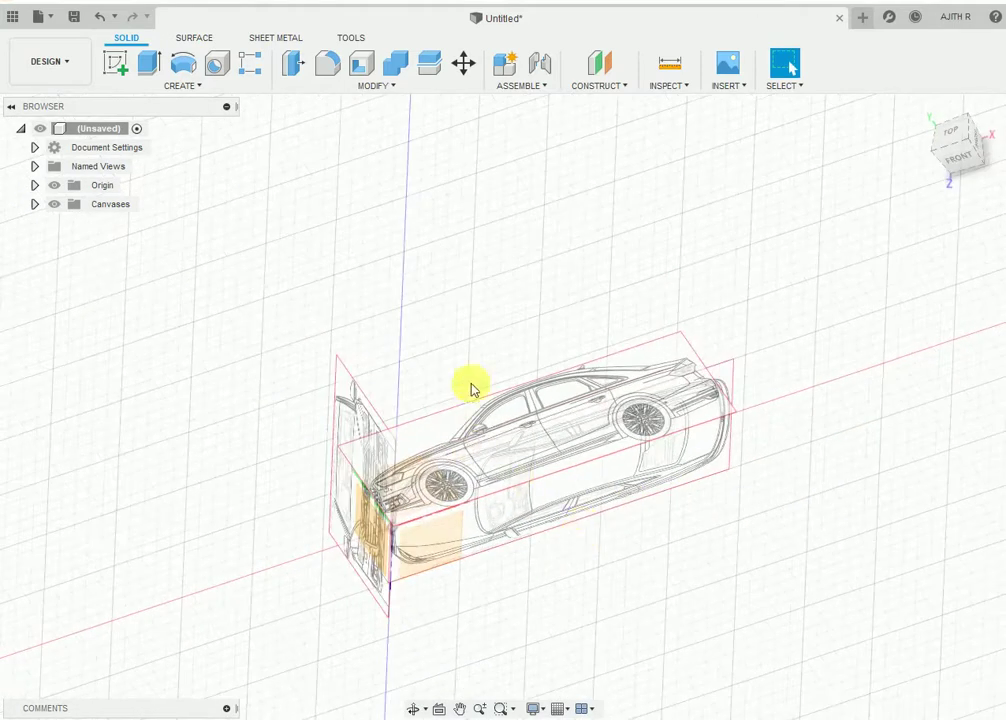
mouse_move(669, 478)
shift+middle_down()
mouse_move(762, 458)
mouse_move(752, 454)
shift+middle_up()
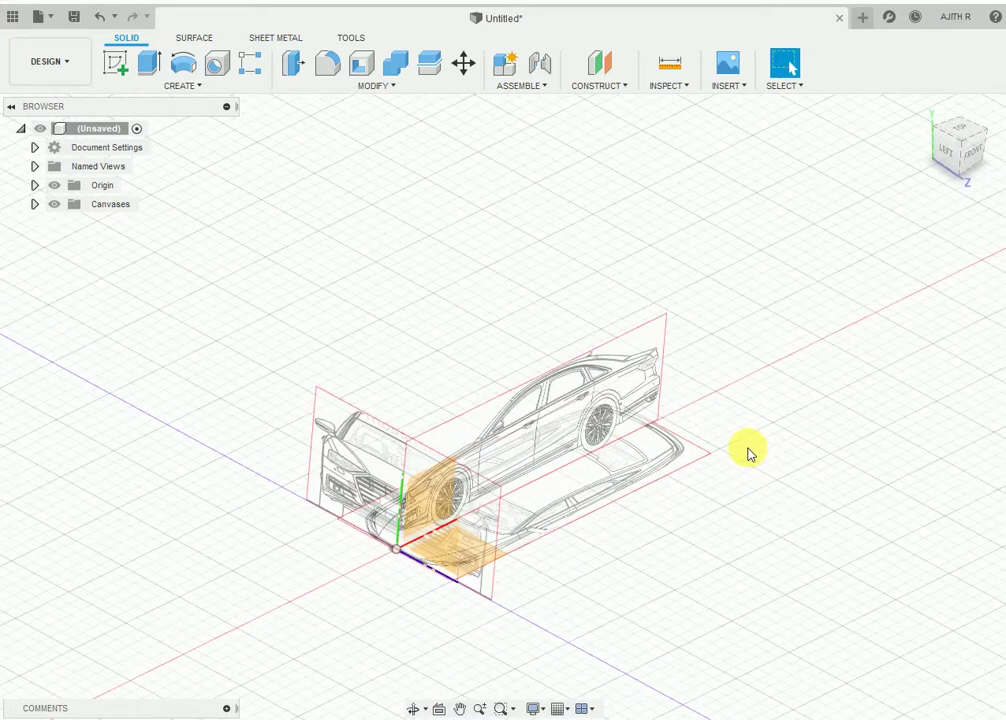
key(ctrl+w)
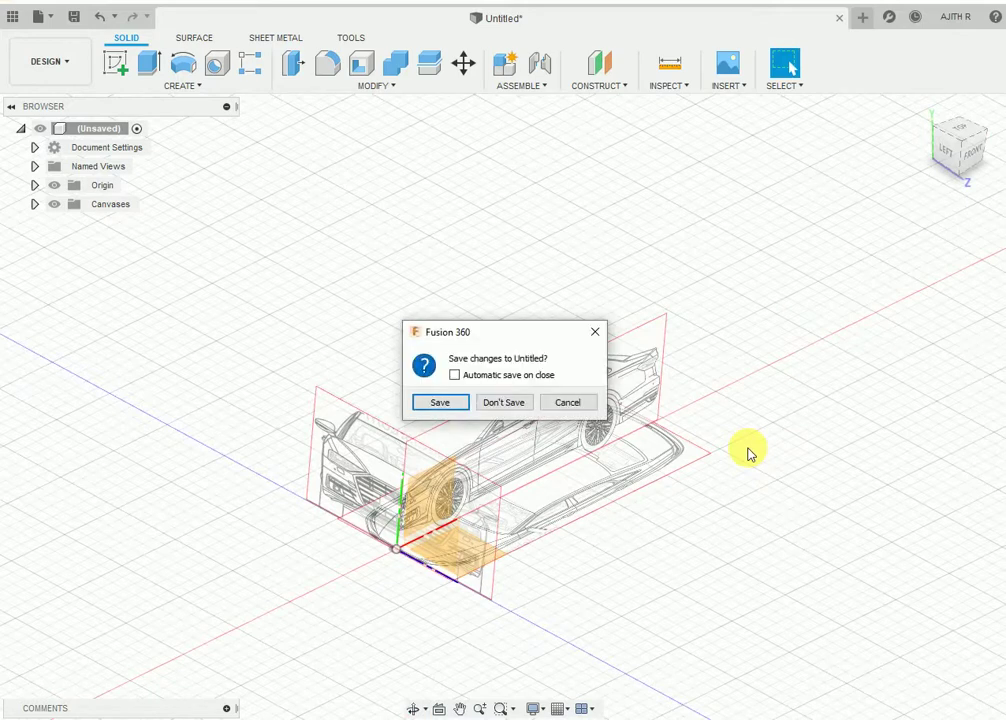
- Accept the save-changes prompt, bringing up the Save dialog for the Untitled design
key(Return)
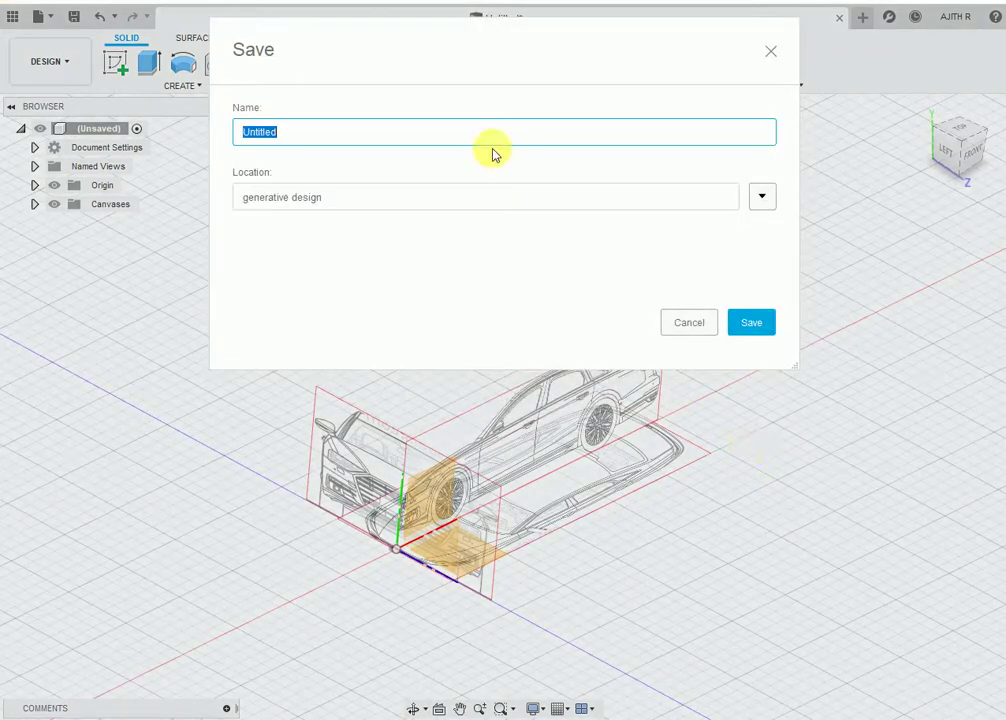